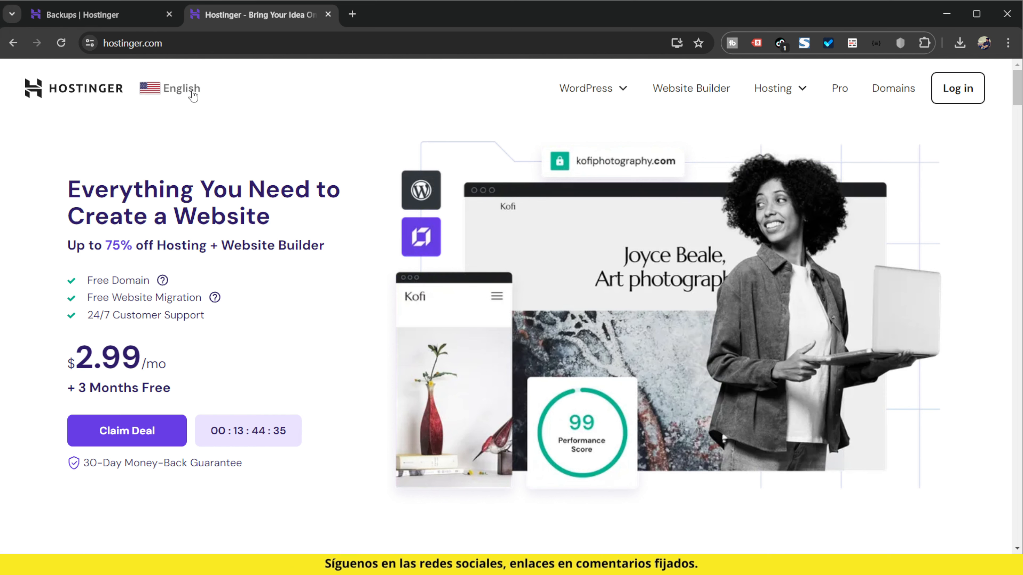
Look through the countries and languages in which the Hostinger site is offered, returning to the English home page.
left_click(175, 89)
scroll(721, 381, "down", 1)
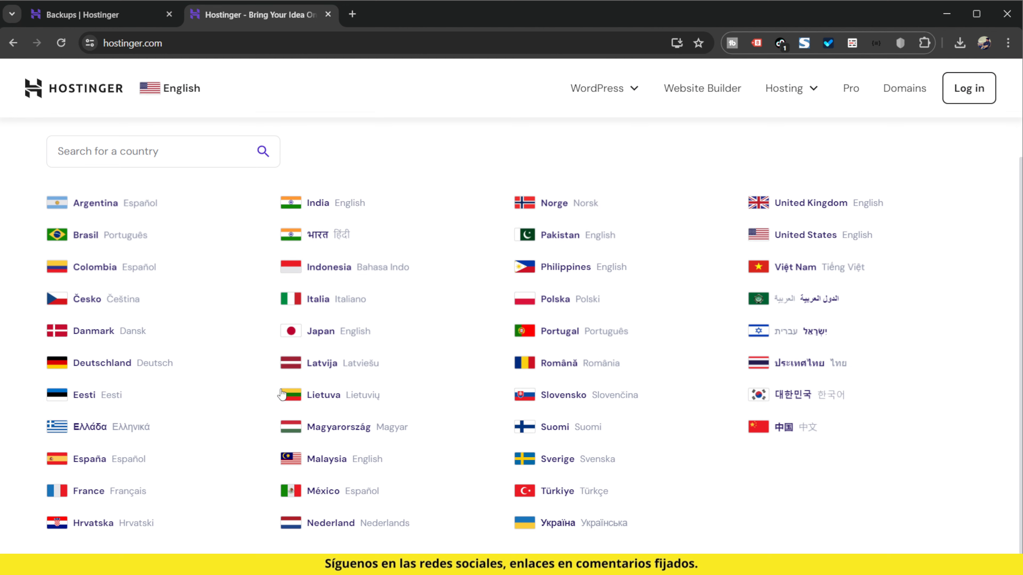
scroll(630, 386, "up", 1)
left_click(173, 89)
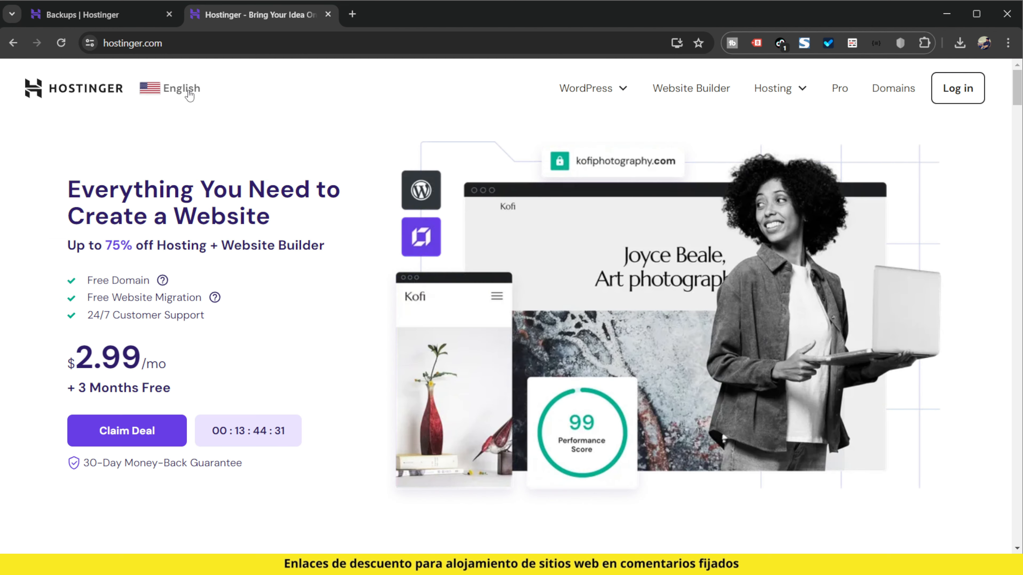
Open the Managed WordPress hosting page from the Hostinger home page.
scroll(487, 322, "down", 6)
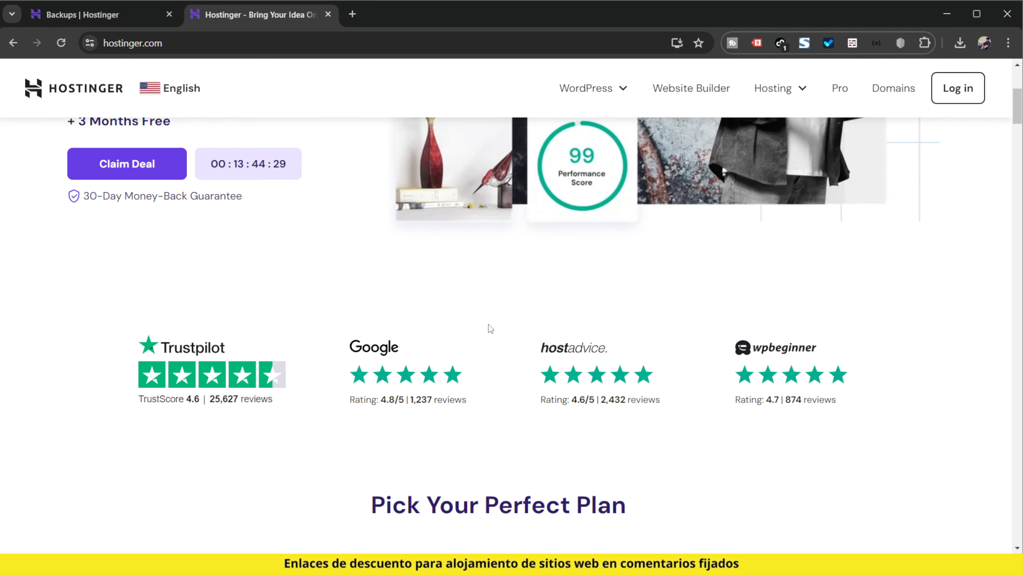
left_click(604, 93)
left_click(554, 147)
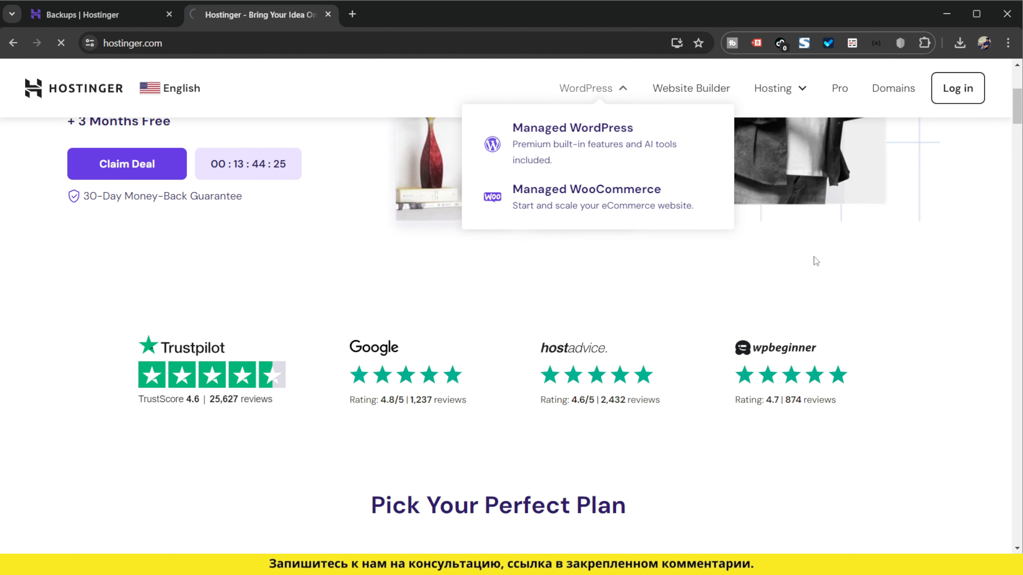
Examine the feature, security and support lists of the Premium, Business and Cloud Startup WordPress hosting plans.
scroll(612, 330, "down", 4)
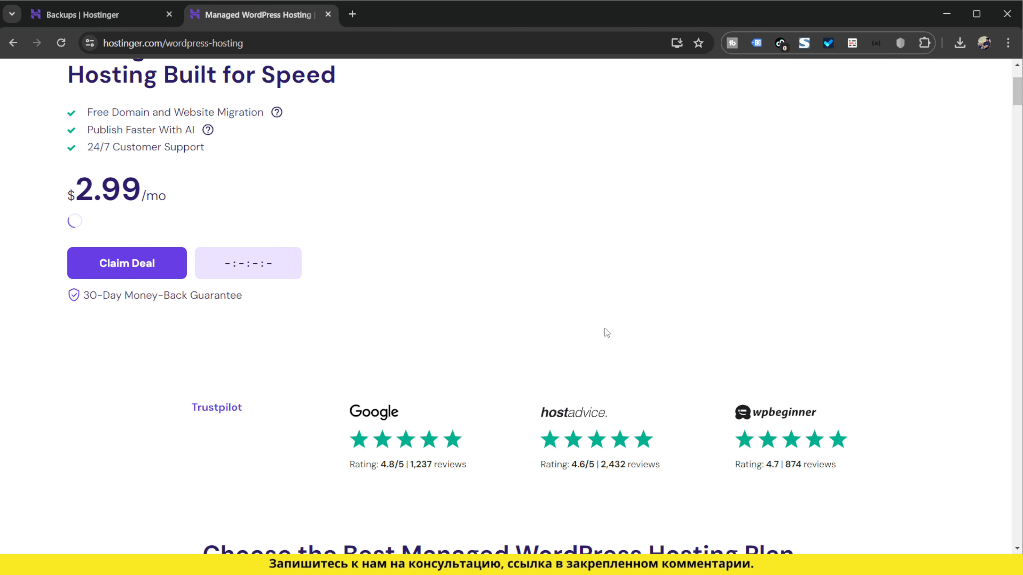
scroll(607, 333, "down", 12)
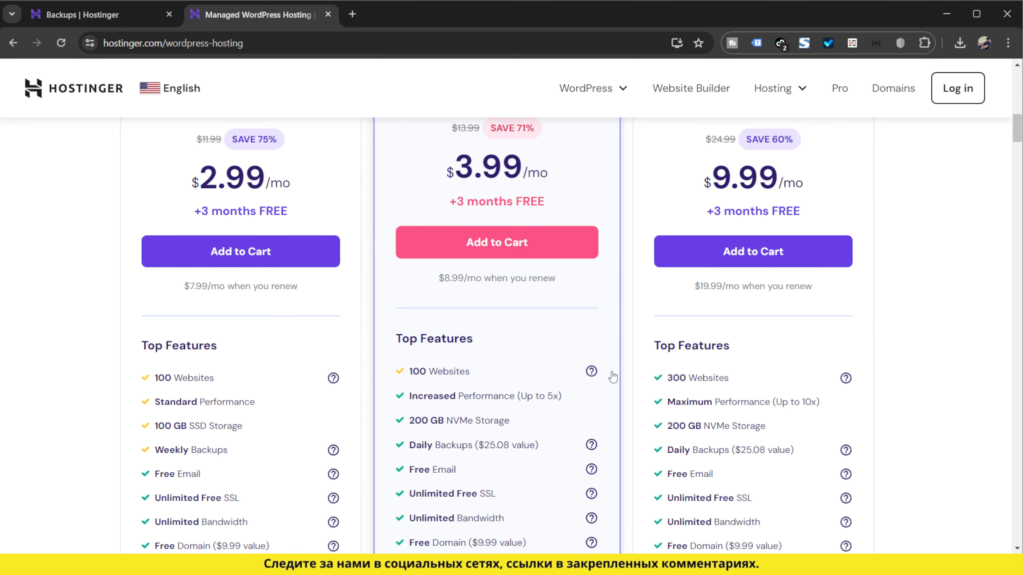
scroll(162, 301, "down", 2)
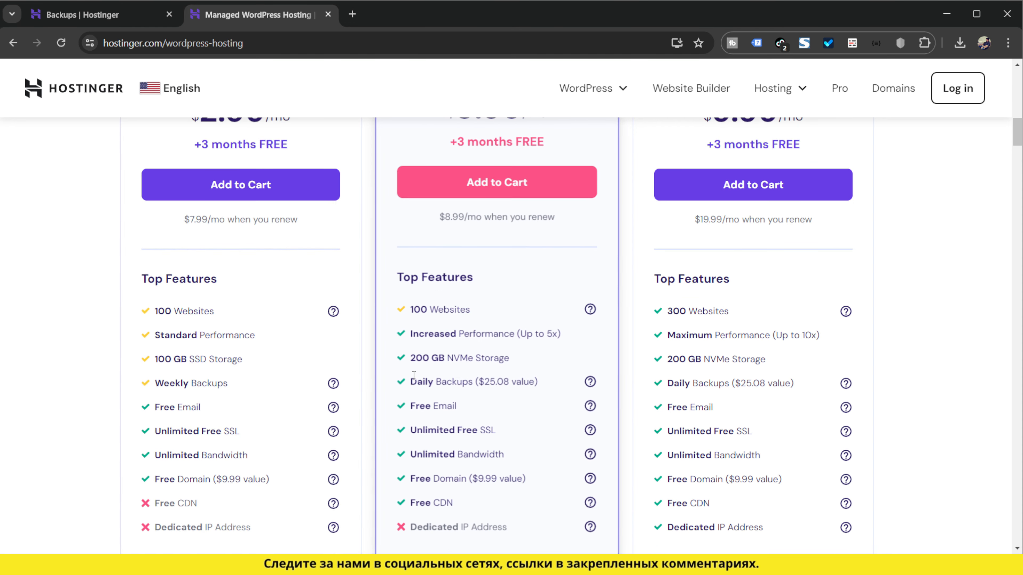
left_click_drag(154, 305, 200, 305)
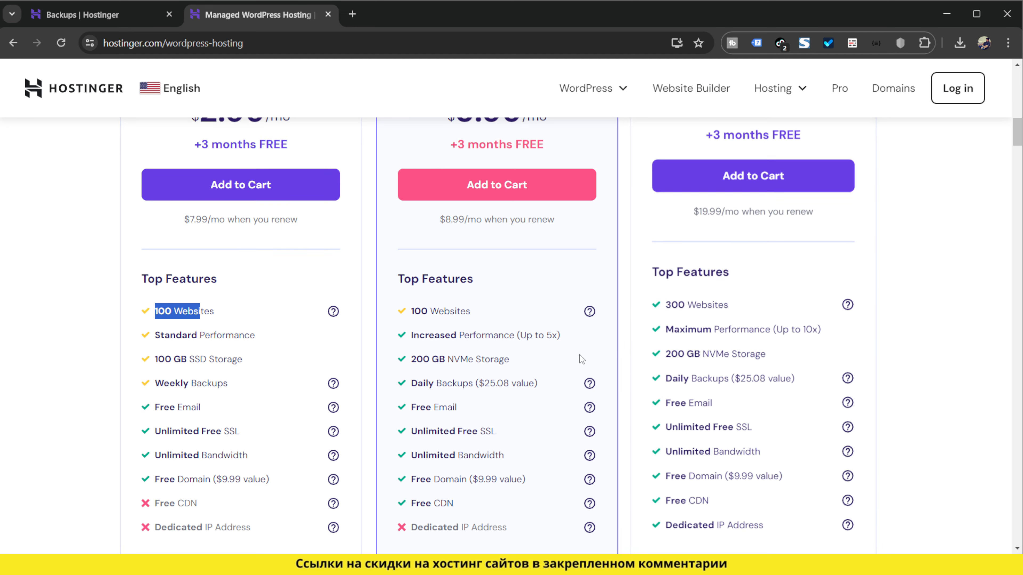
scroll(524, 367, "down", 5)
scroll(524, 367, "down", 8)
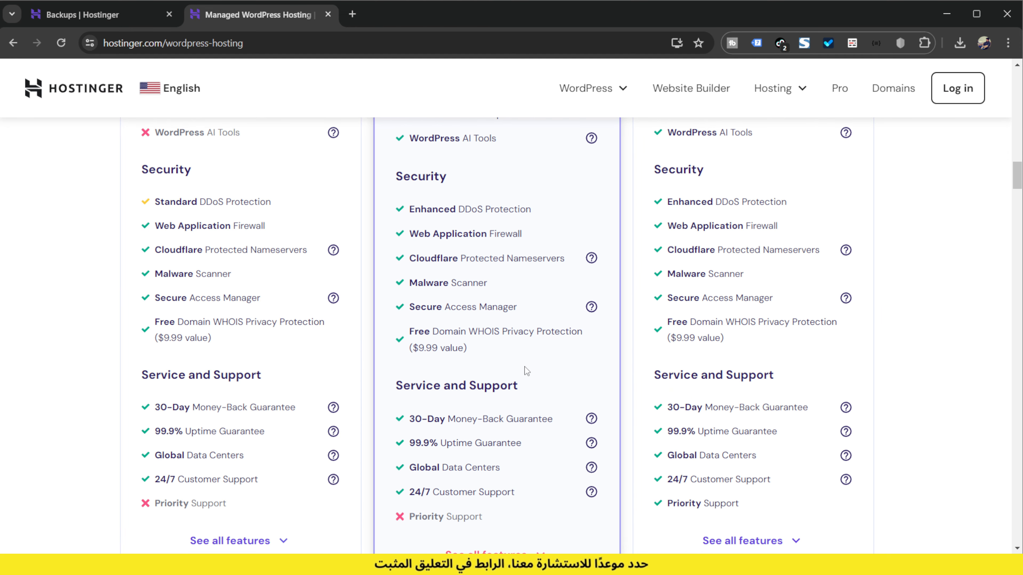
scroll(524, 367, "down", 5)
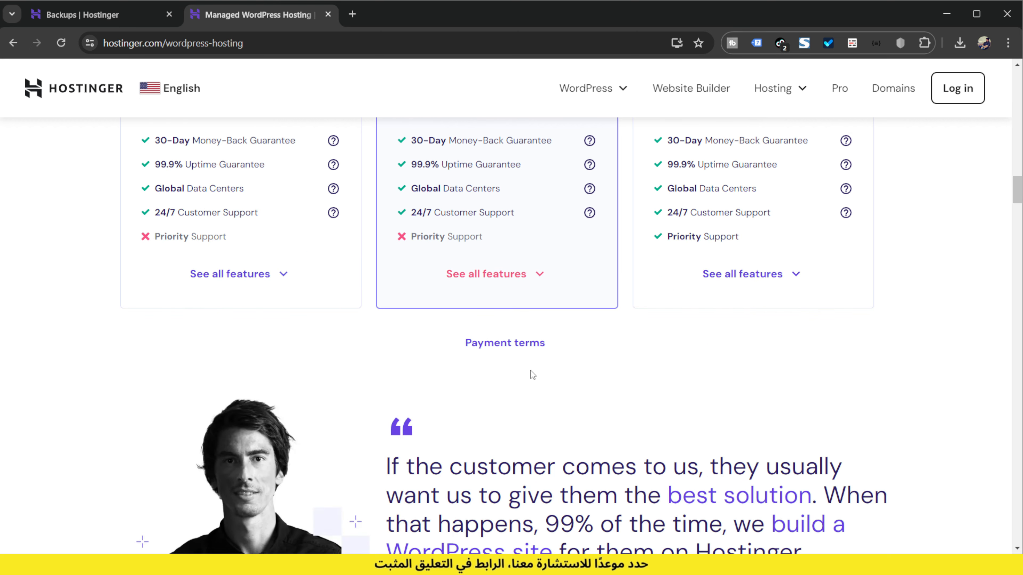
scroll(533, 375, "up", 20)
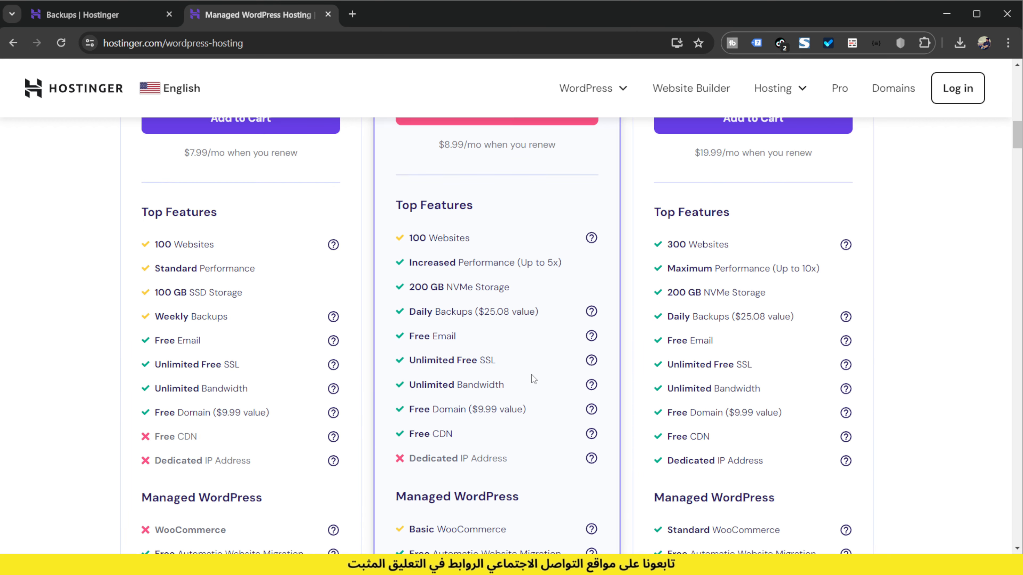
scroll(532, 376, "up", 7)
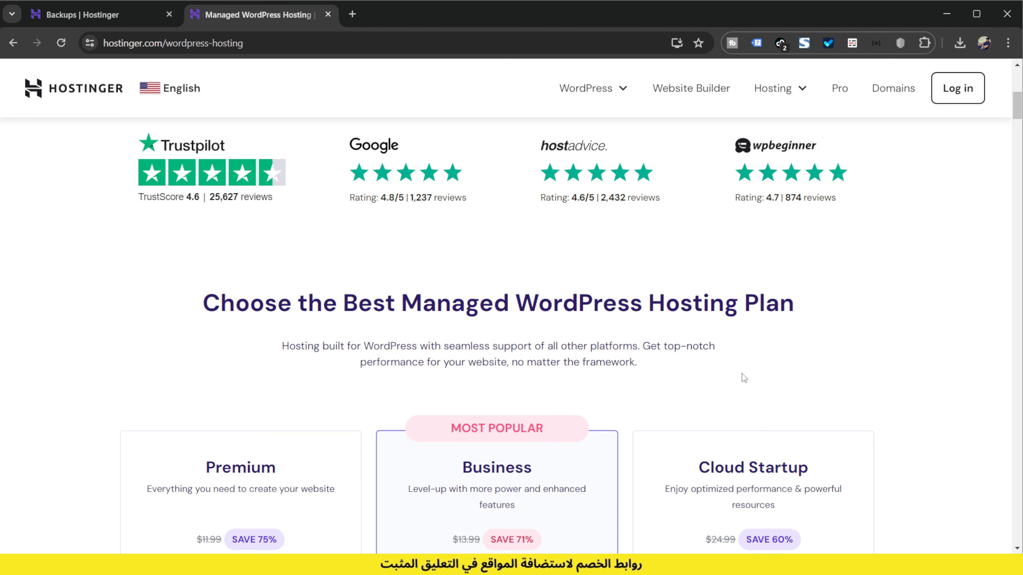
scroll(742, 373, "up", 8)
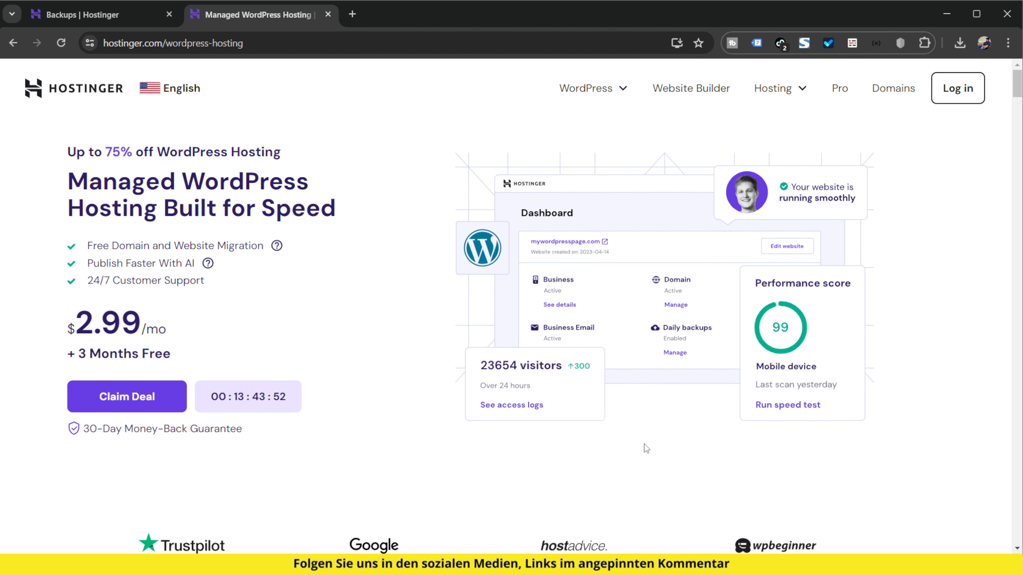
Compare the Premium, Business and Cloud Startup plans again by monthly price, renewal price and included features.
scroll(646, 422, "down", 10)
scroll(652, 408, "down", 1)
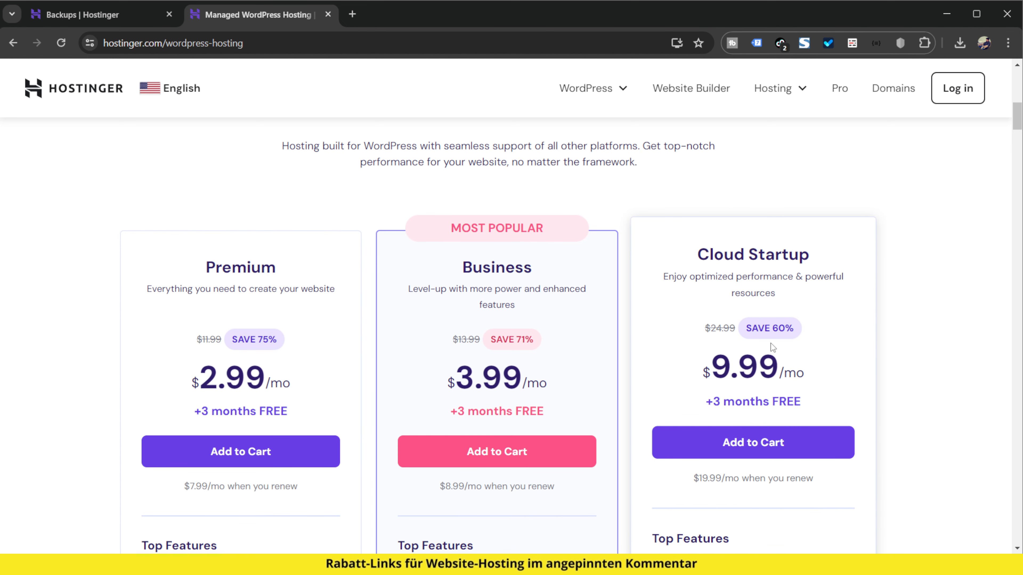
scroll(772, 347, "down", 2)
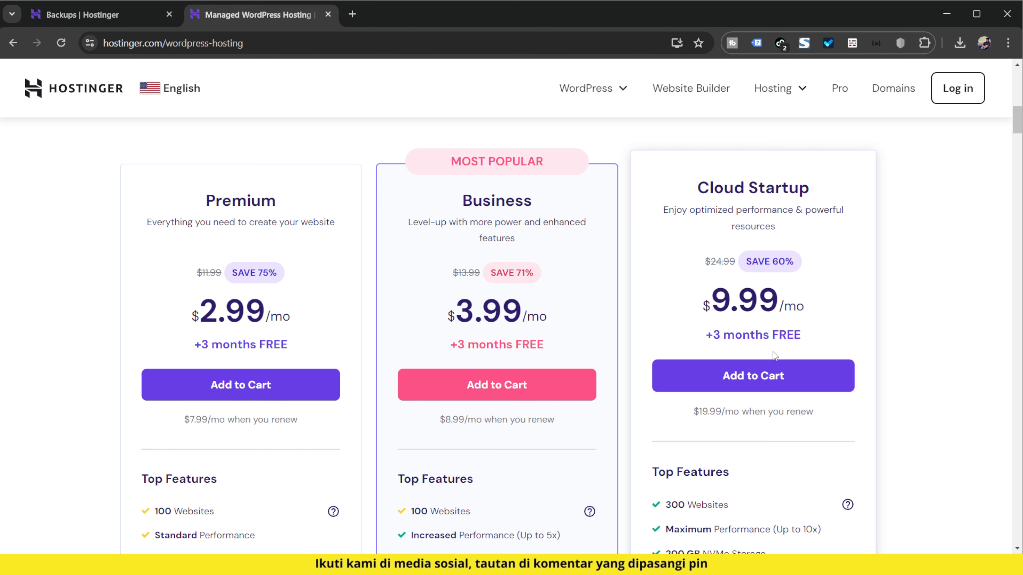
scroll(774, 354, "up", 15)
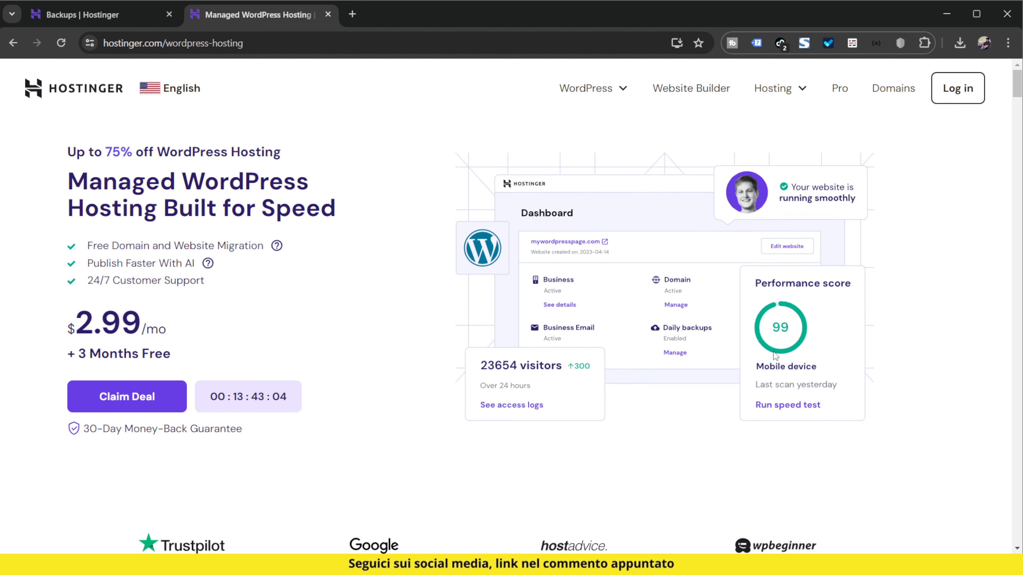
scroll(628, 369, "down", 8)
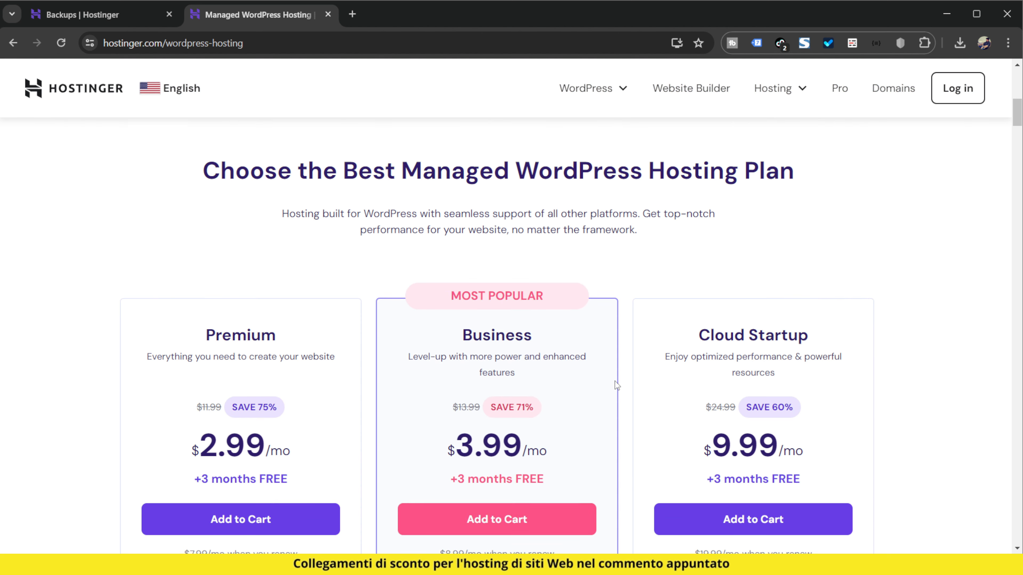
scroll(616, 385, "down", 3)
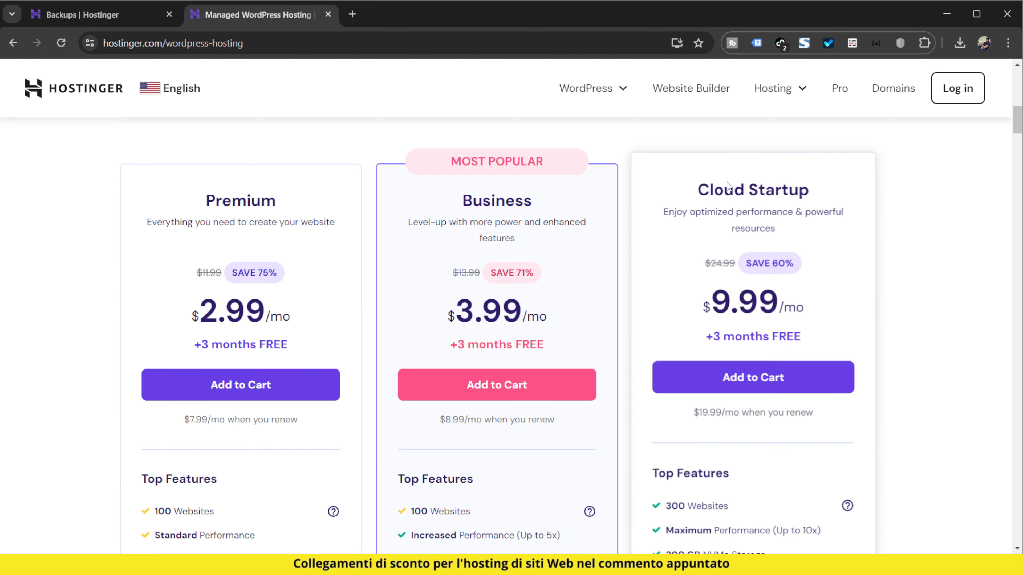
scroll(799, 222, "down", 5)
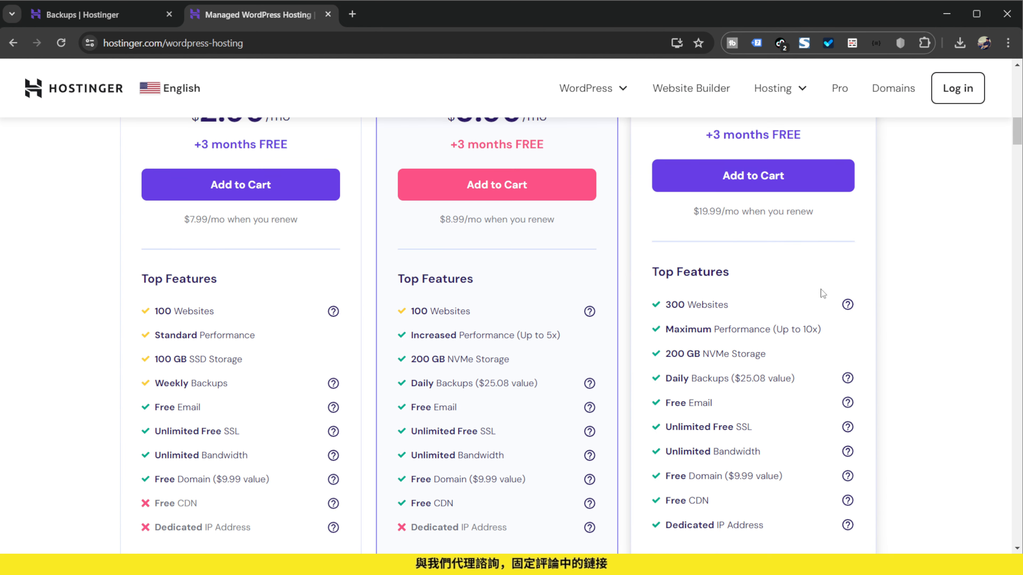
scroll(809, 314, "down", 3)
scroll(811, 362, "down", 20)
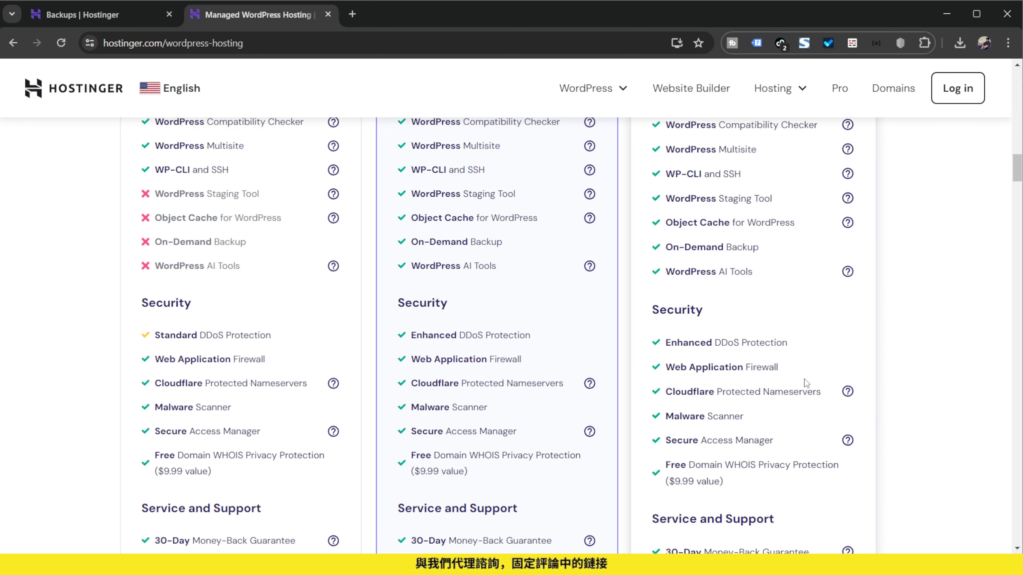
scroll(803, 388, "up", 20)
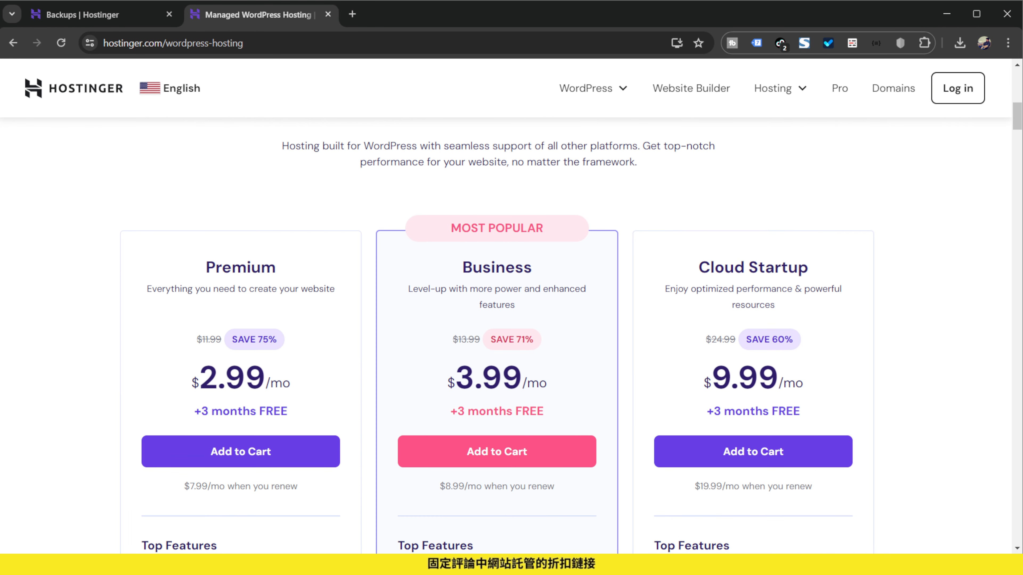
Close the hosting plans page, return to the website's Backups page and expand the Files section of the site navigation.
key("ctrl+w")
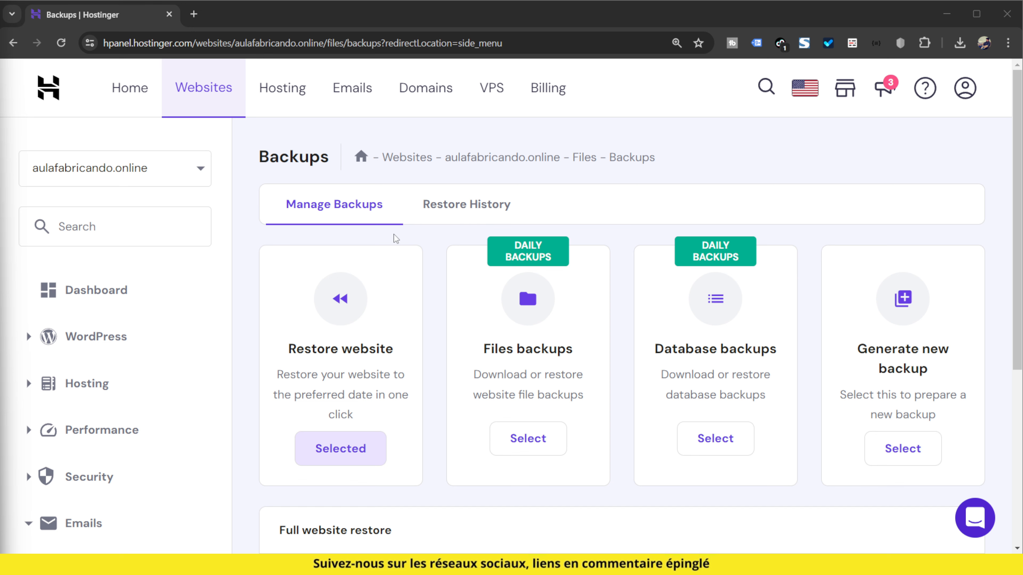
scroll(146, 310, "down", 5)
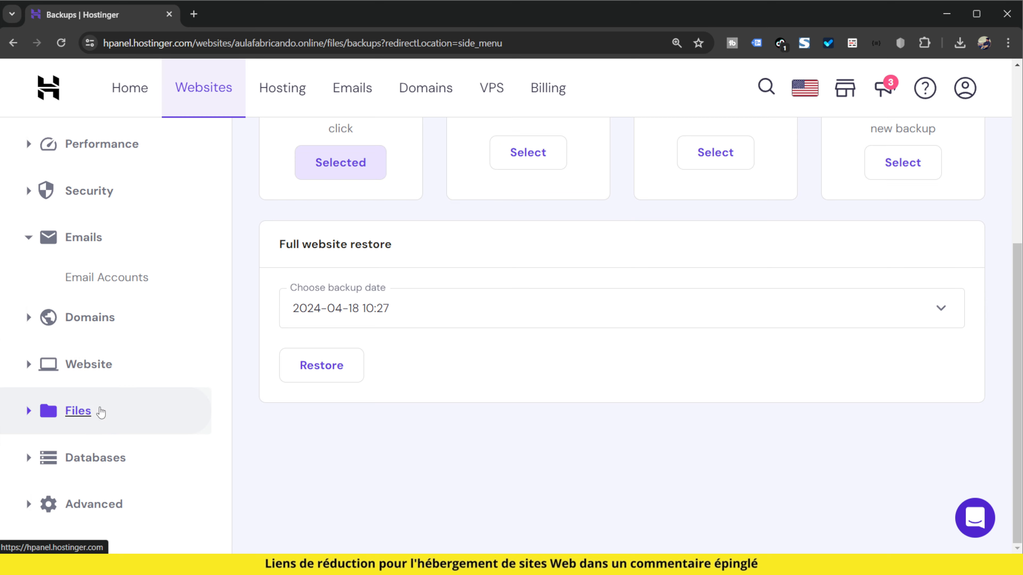
left_click(101, 413)
scroll(169, 415, "down", 3)
scroll(92, 362, "up", 8)
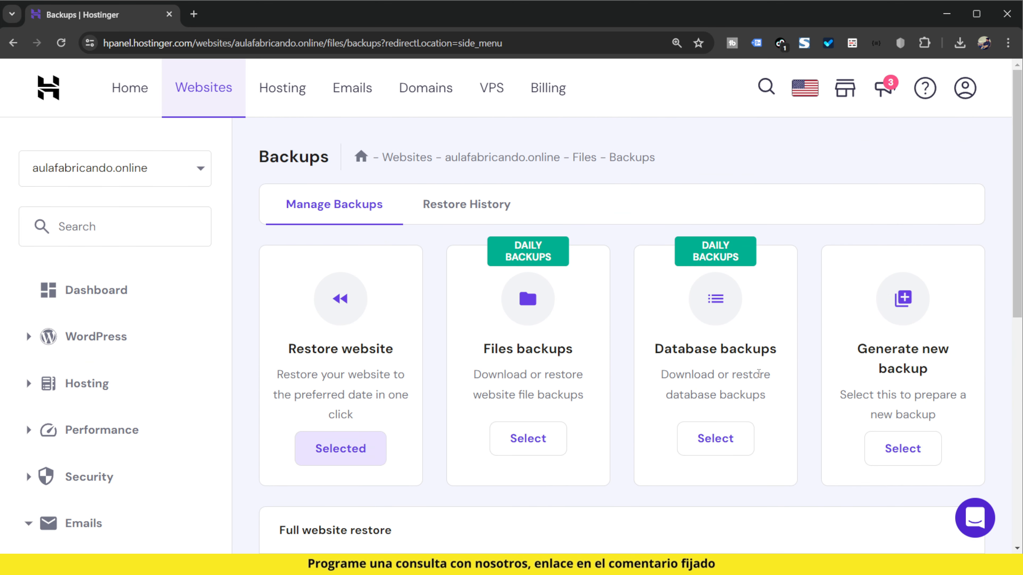
Generate a new backup of the website's current files and databases.
scroll(868, 328, "down", 1)
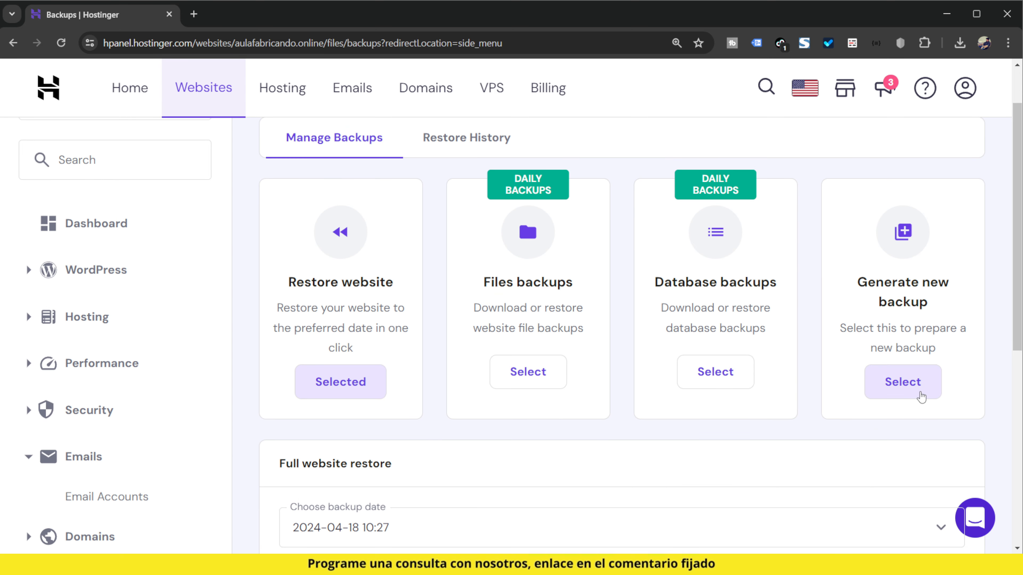
left_click(921, 397)
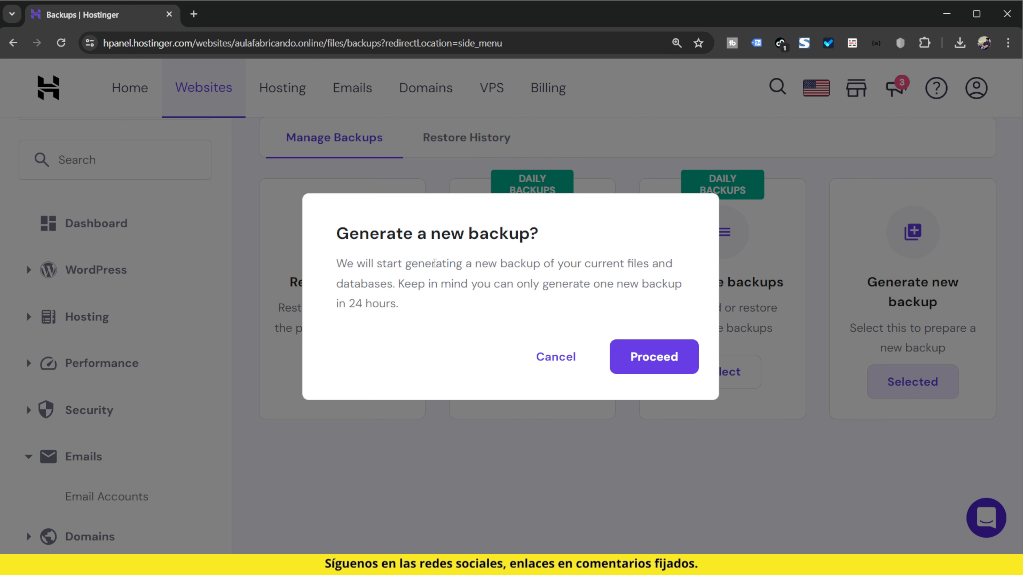
left_click(663, 362)
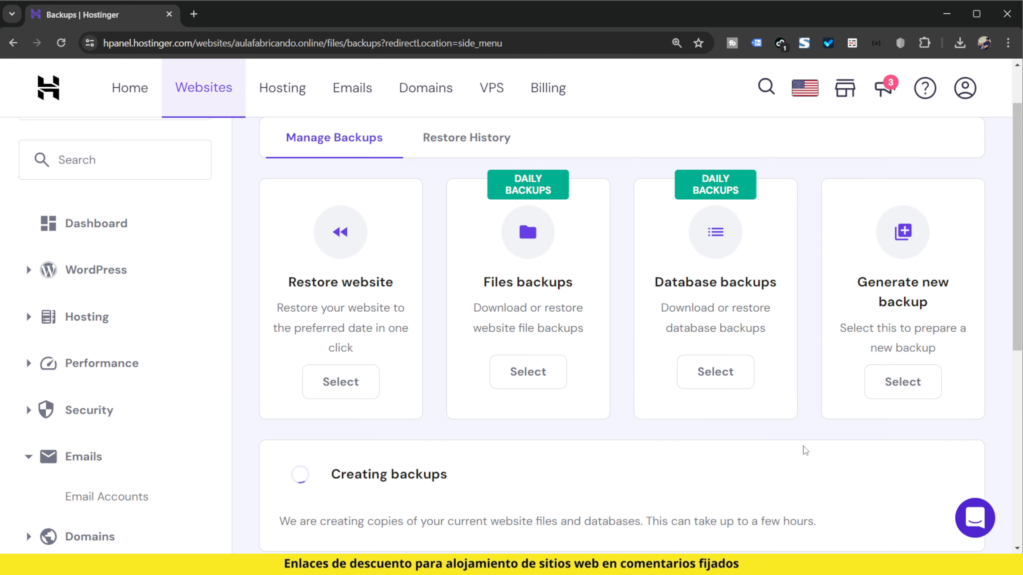
Review the backup management choices and the backup date offered for a full website restore.
scroll(799, 450, "down", 3)
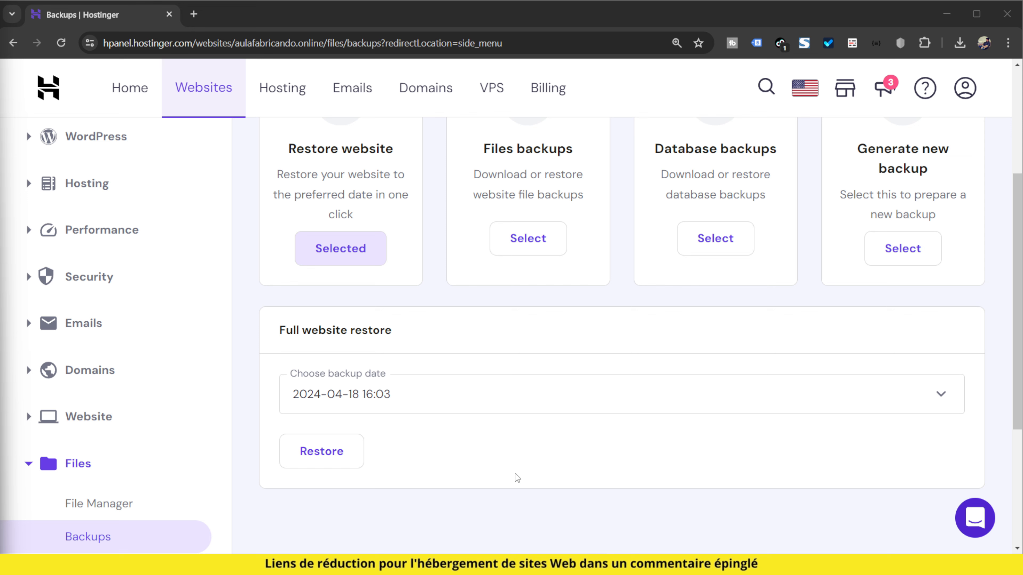
scroll(517, 477, "up", 5)
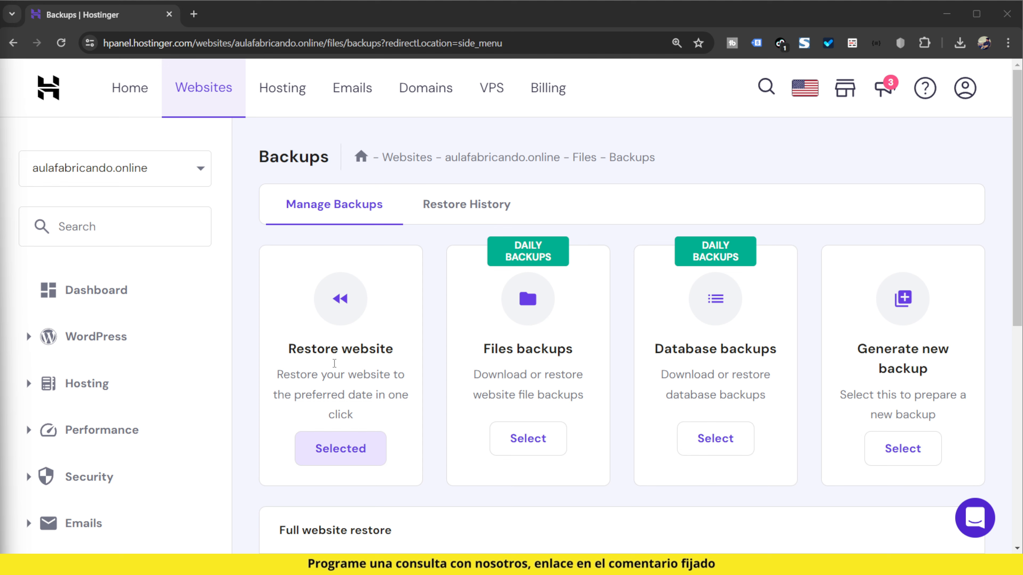
scroll(436, 326, "down", 8)
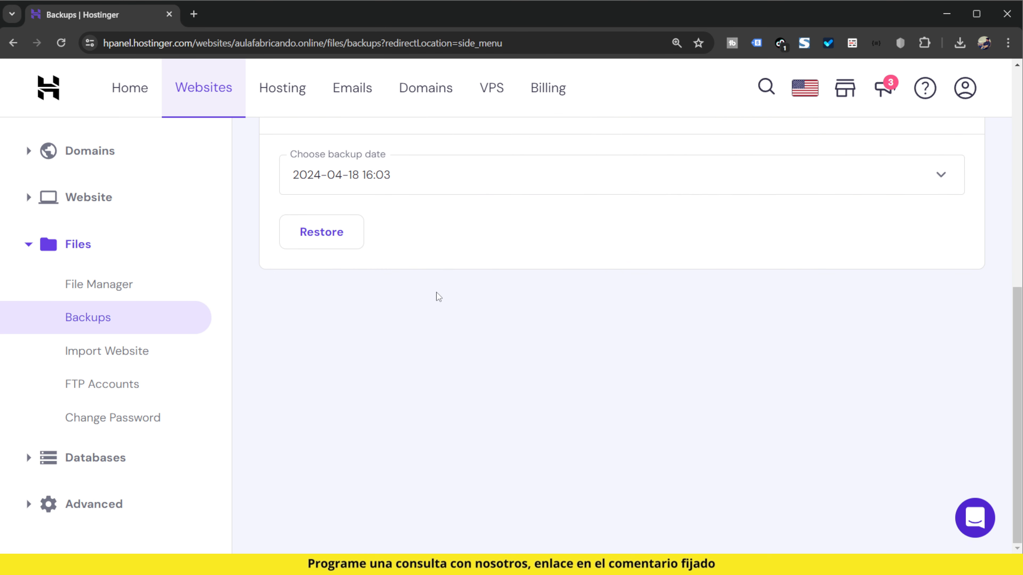
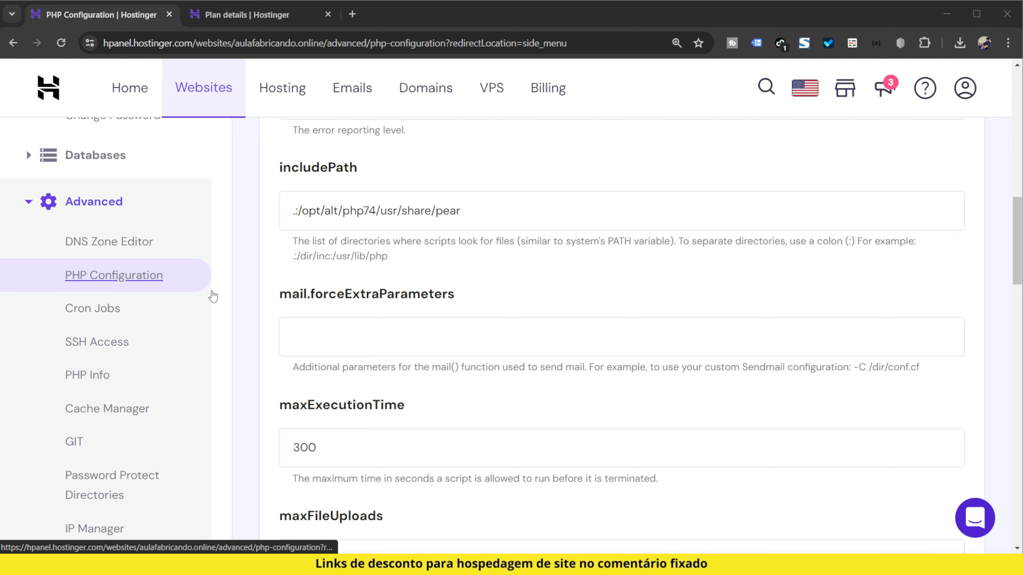
Examine the website's PHP options, including maxExecutionTime, maxFileUploads, maxInputTime, memoryLimit and postMaxSize.
scroll(589, 350, "up", 15)
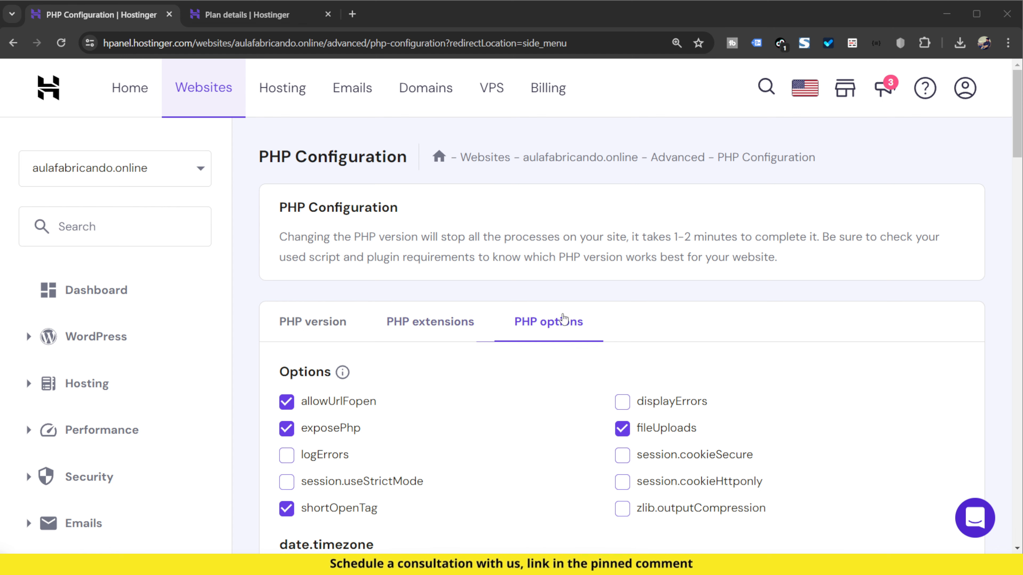
scroll(613, 347, "down", 12)
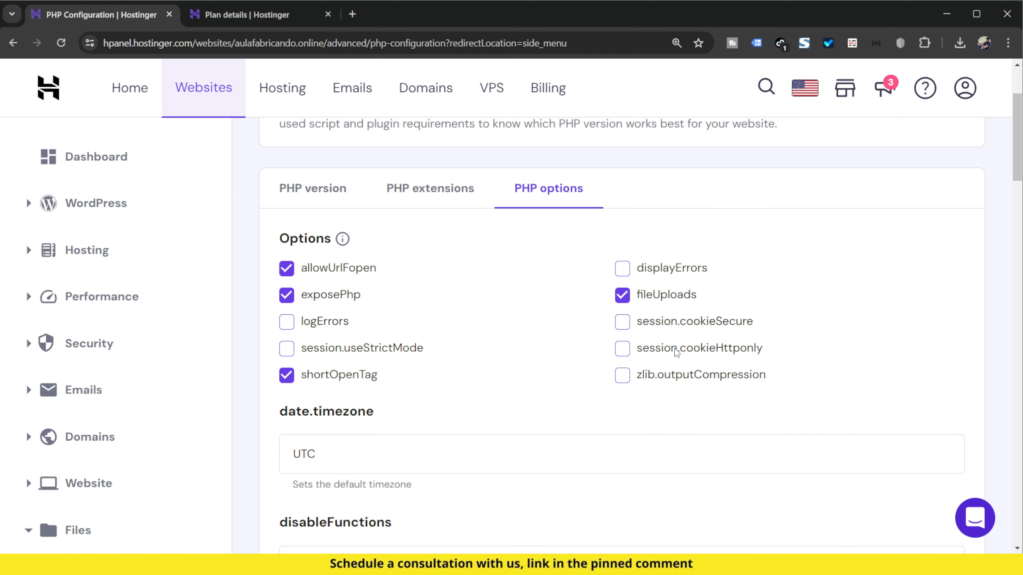
scroll(675, 352, "down", 10)
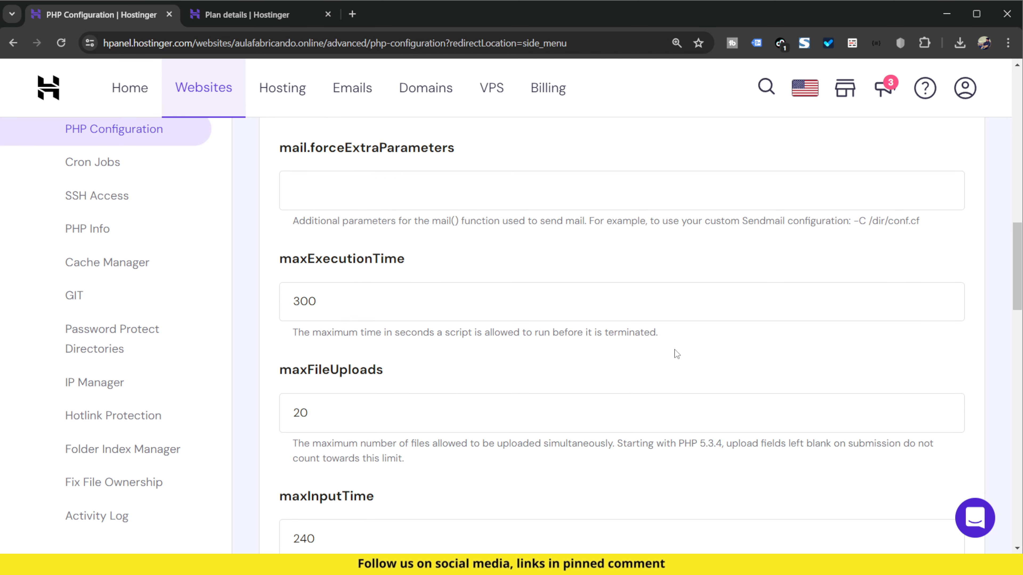
scroll(442, 388, "down", 5)
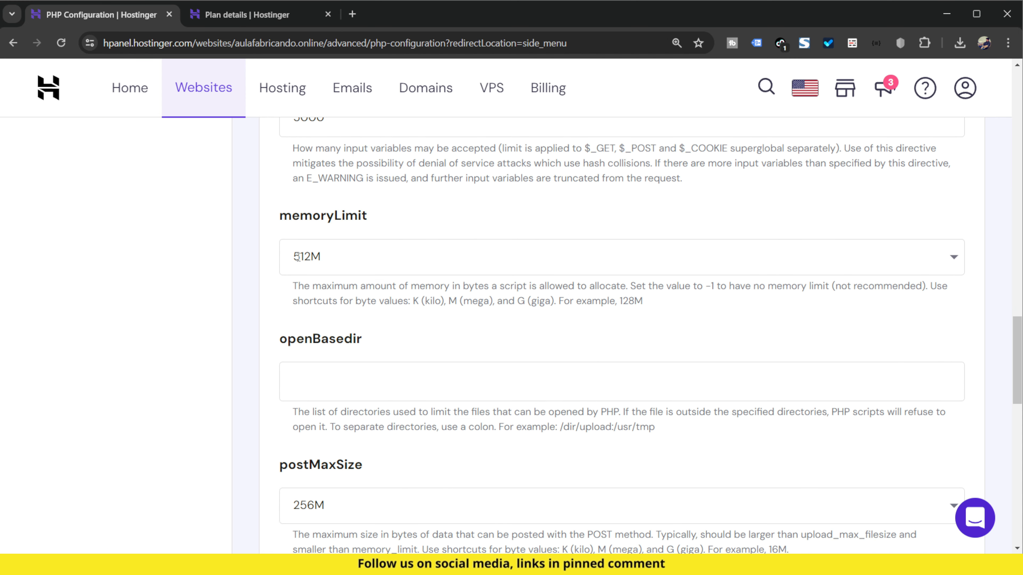
Set the memoryLimit PHP option to 1024M and check the RAM listed in the plan's hosting details.
left_click(306, 255)
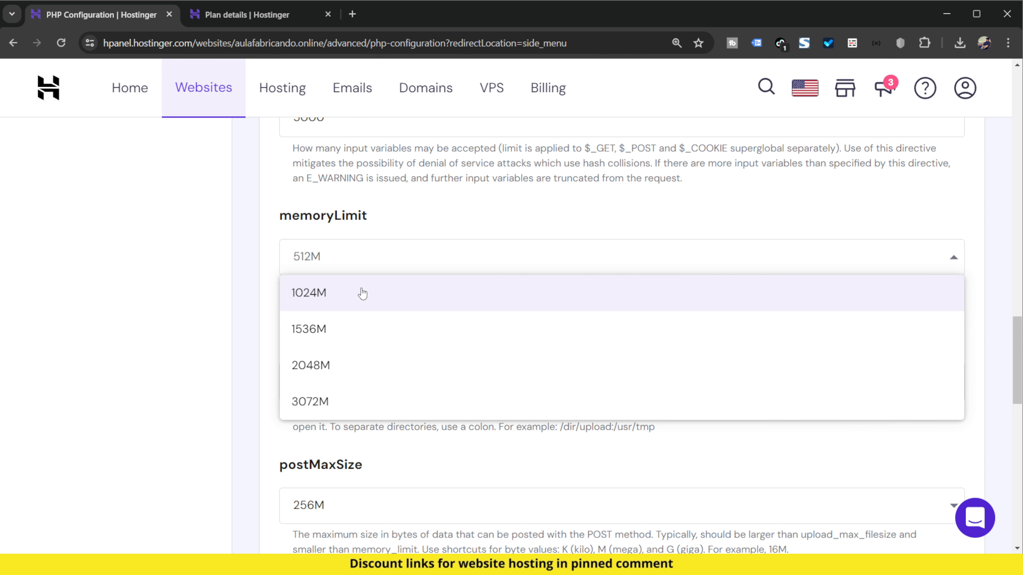
left_click(329, 296)
left_click(258, 15)
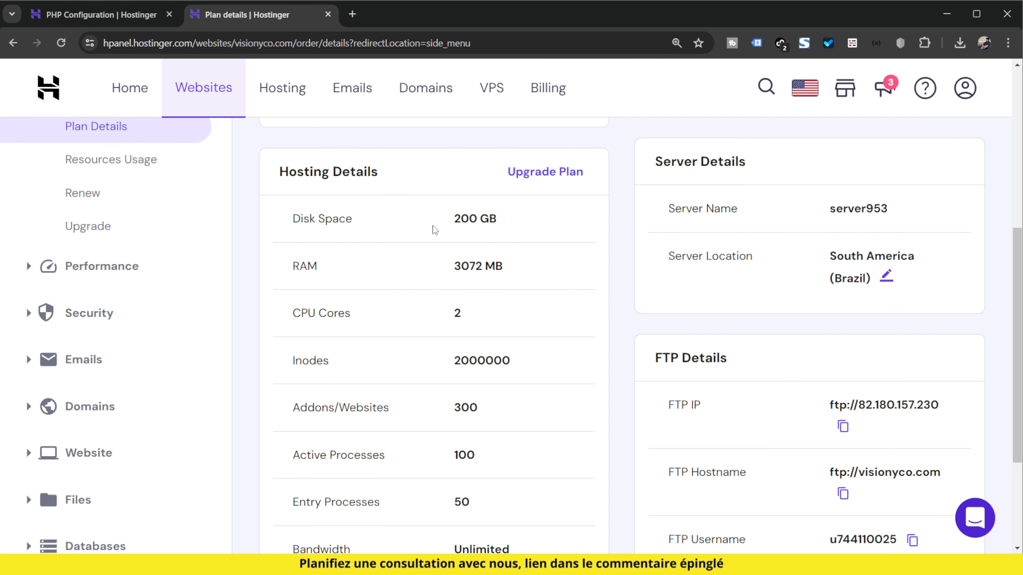
left_click_drag(446, 267, 514, 267)
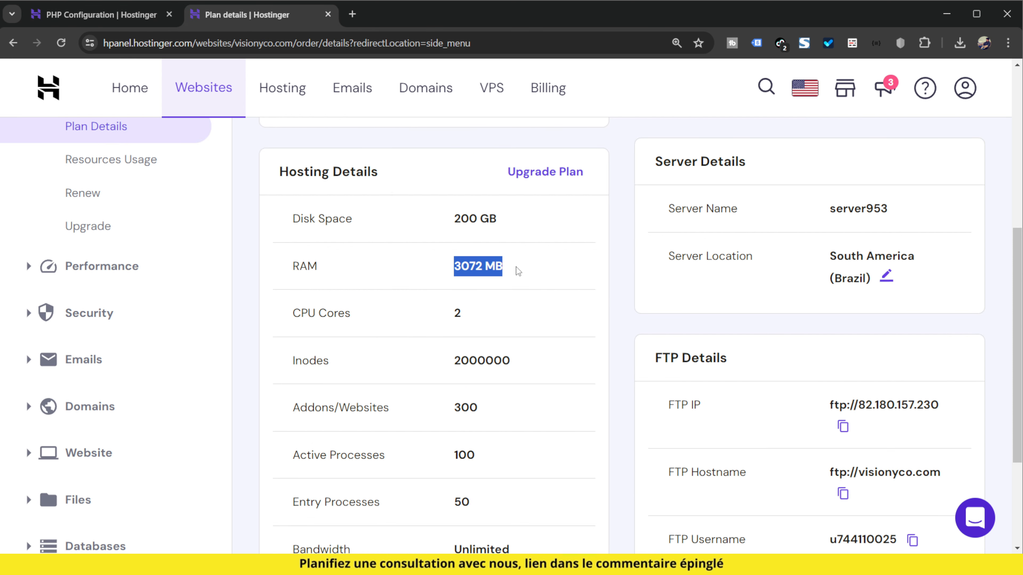
left_click(492, 280)
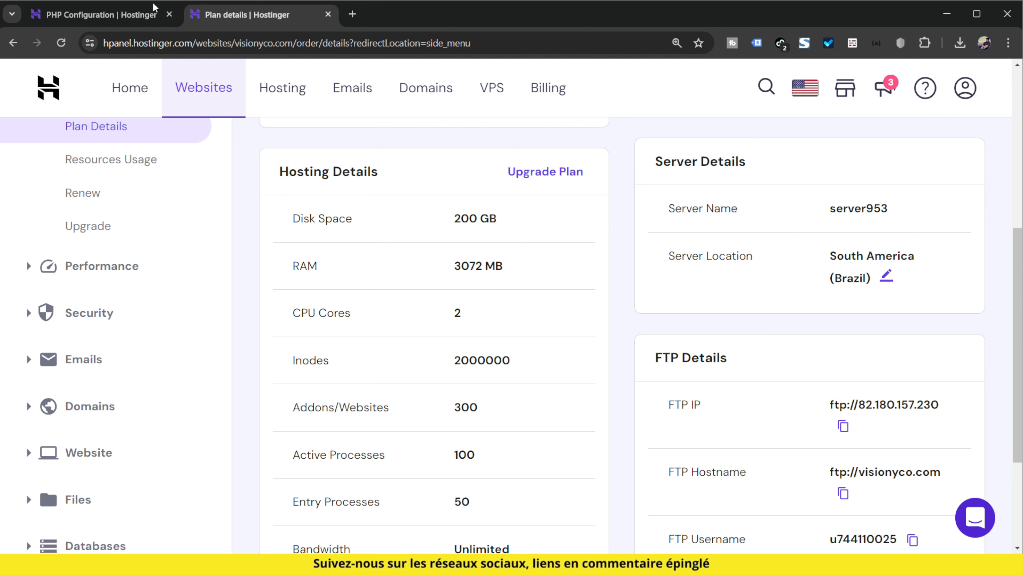
Return to the website's PHP configuration and save the PHP options.
left_click(128, 17)
scroll(455, 365, "down", 15)
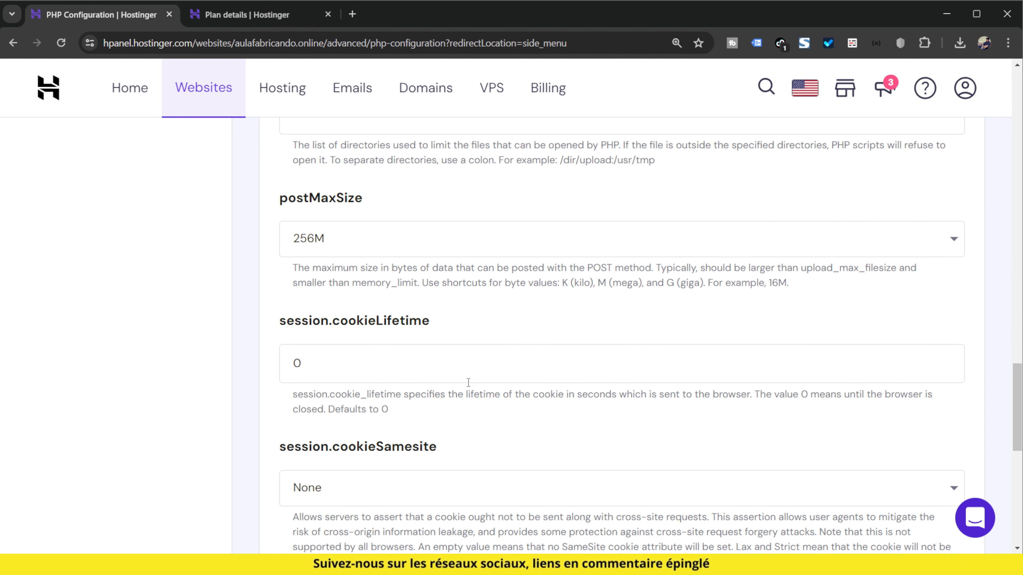
left_click(916, 439)
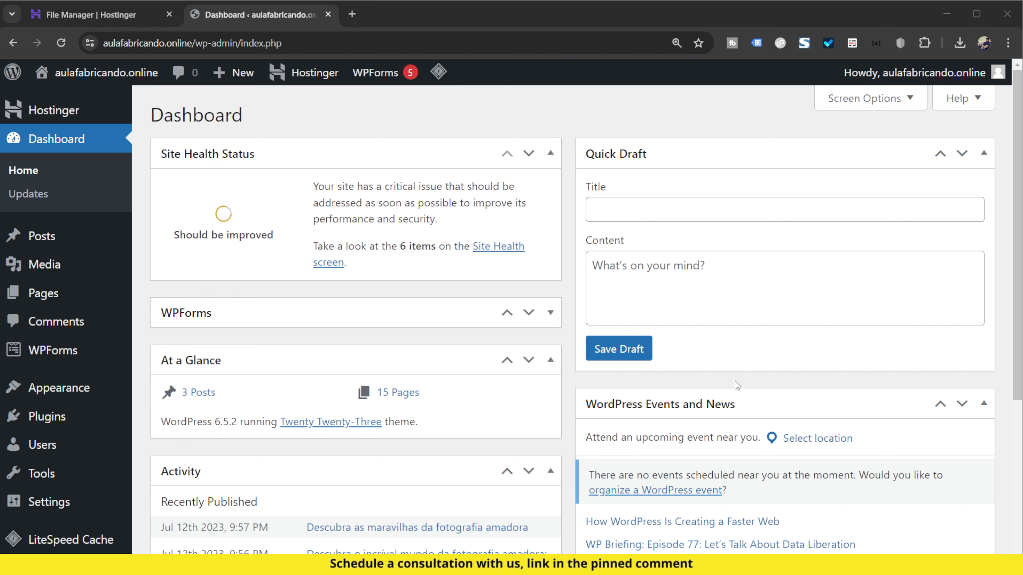
Activate the Twenty Twenty-Four theme on the WordPress site.
left_click(88, 389)
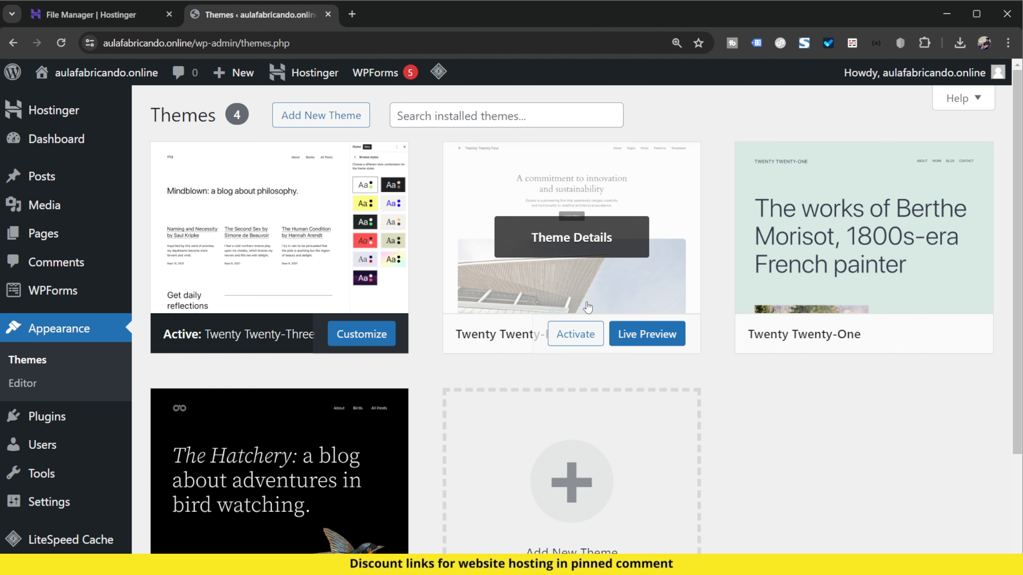
key("ctrl+plus")
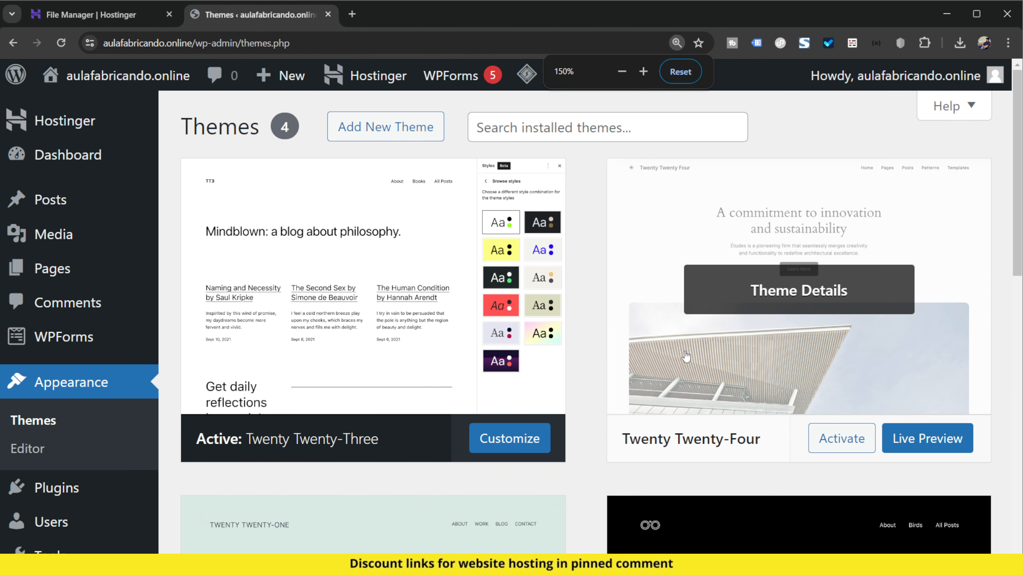
left_click(843, 441)
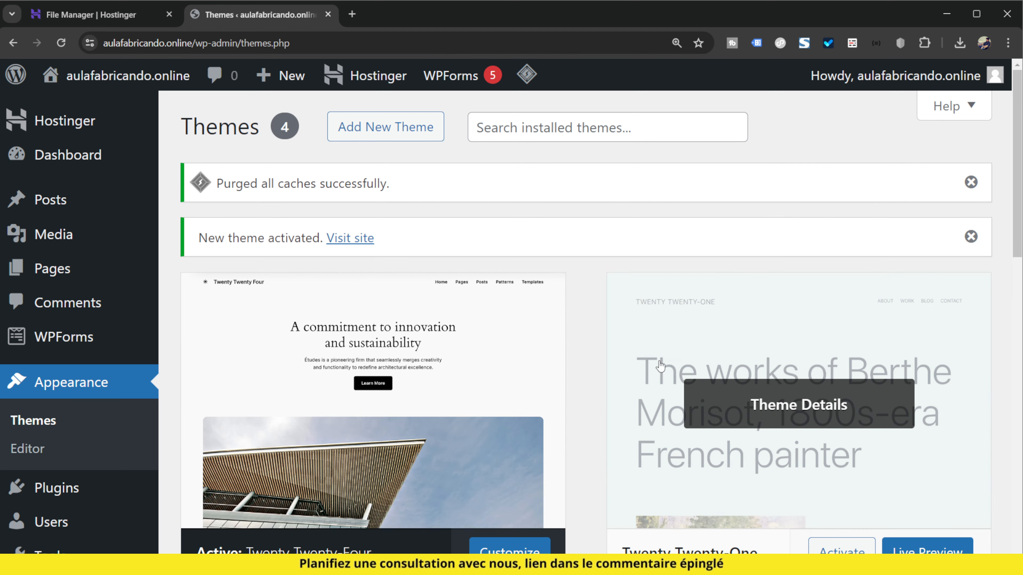
View the live site in a separate browser tab to check the activated theme and close that tab.
mouse_move(66, 78)
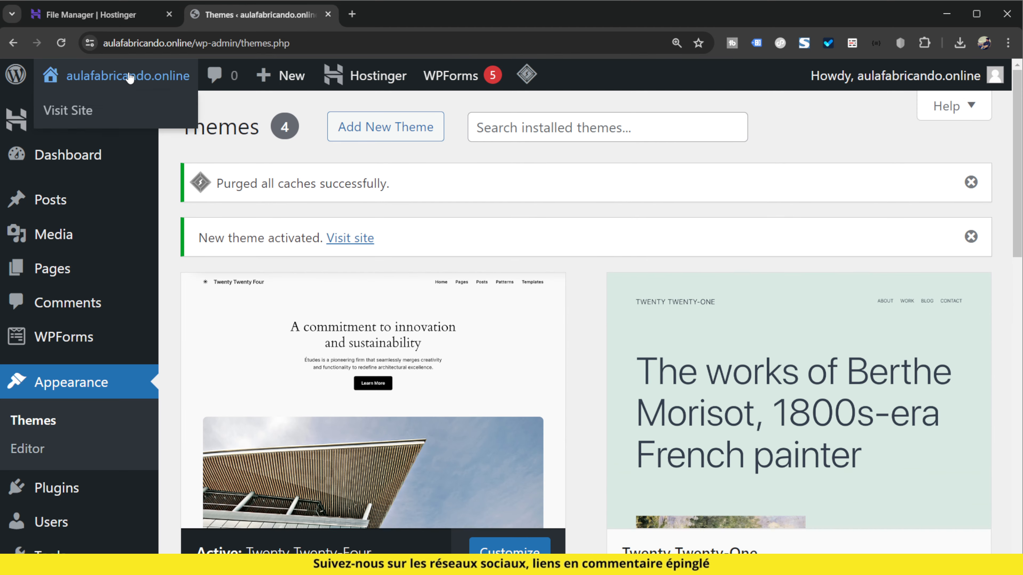
middle_click(68, 109)
left_click(363, 21)
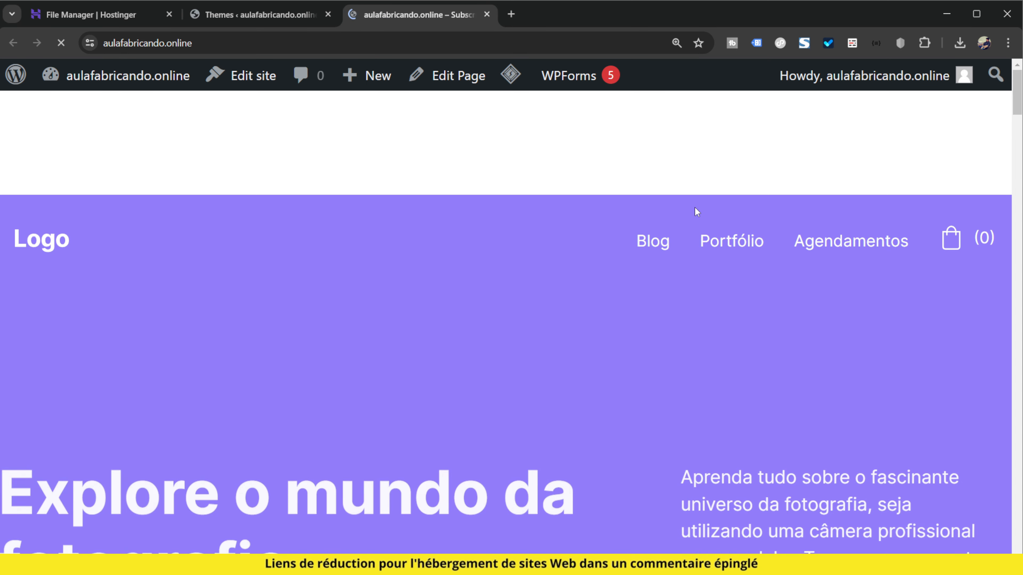
scroll(650, 370, "down", 4)
left_click(487, 14)
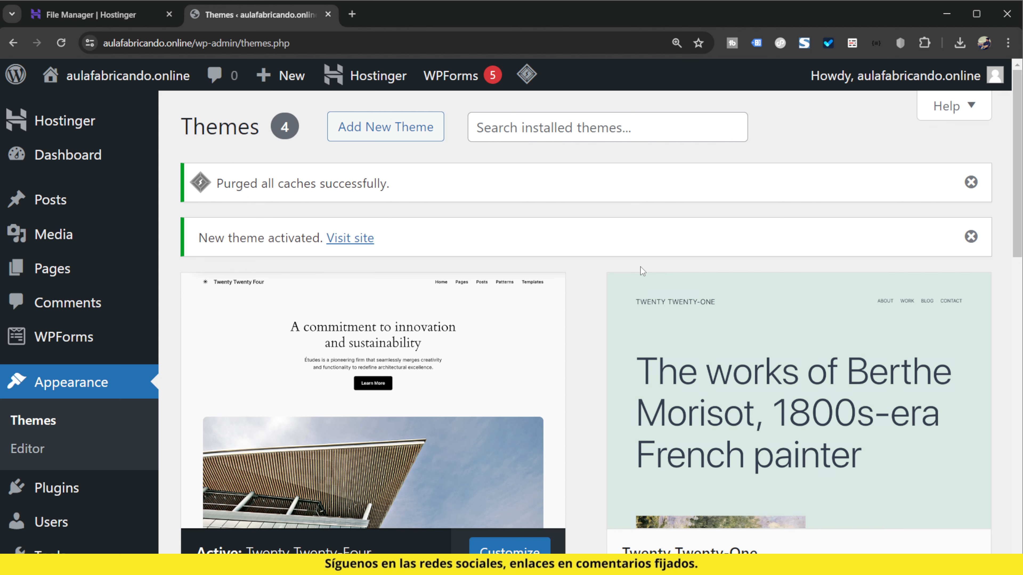
In Hostinger's File Manager, open the files of aulafabricando.online and go to public_html/wp-content/themes.
left_click(81, 14)
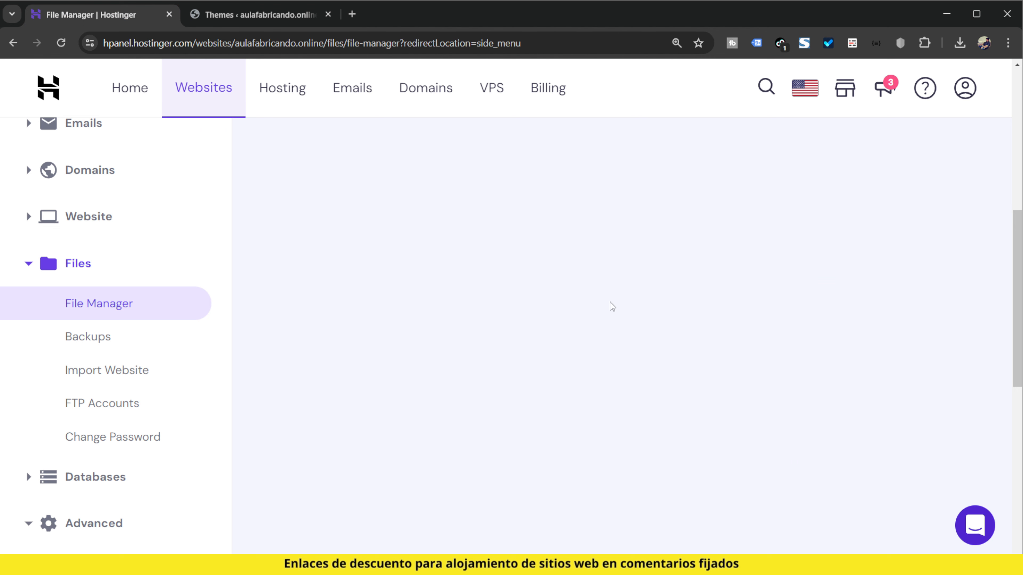
left_click(127, 304)
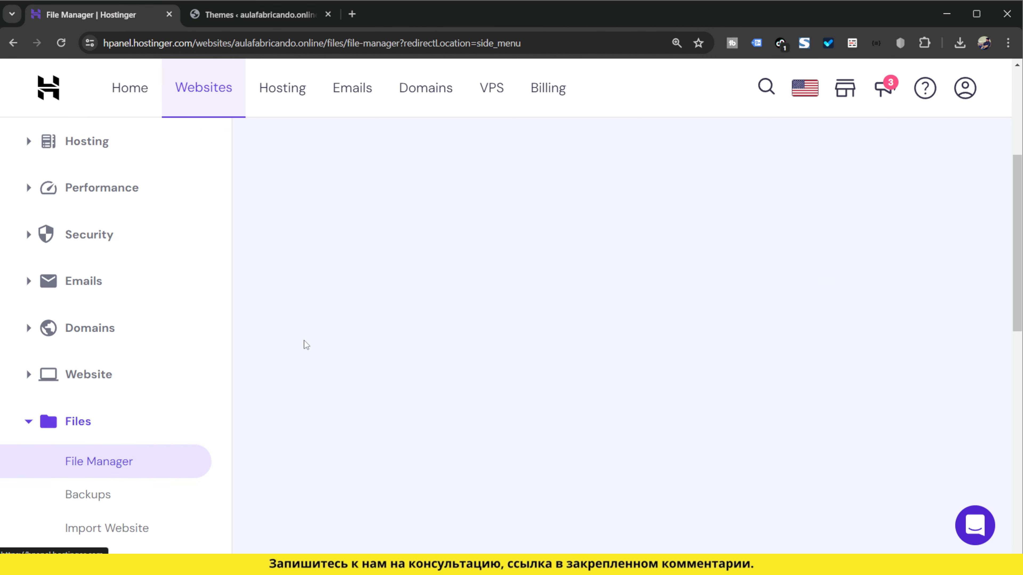
left_click(516, 266)
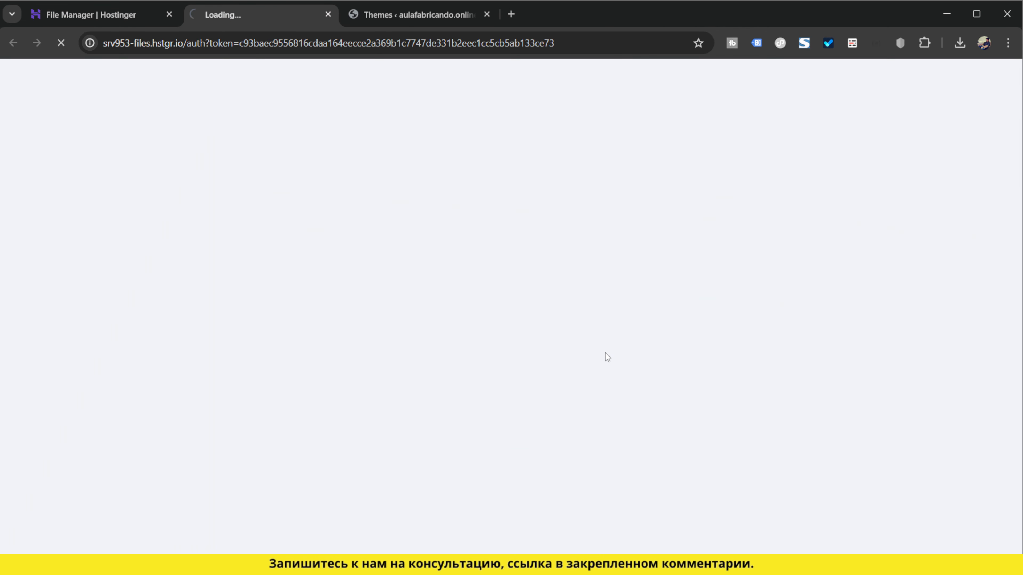
double_click(353, 223)
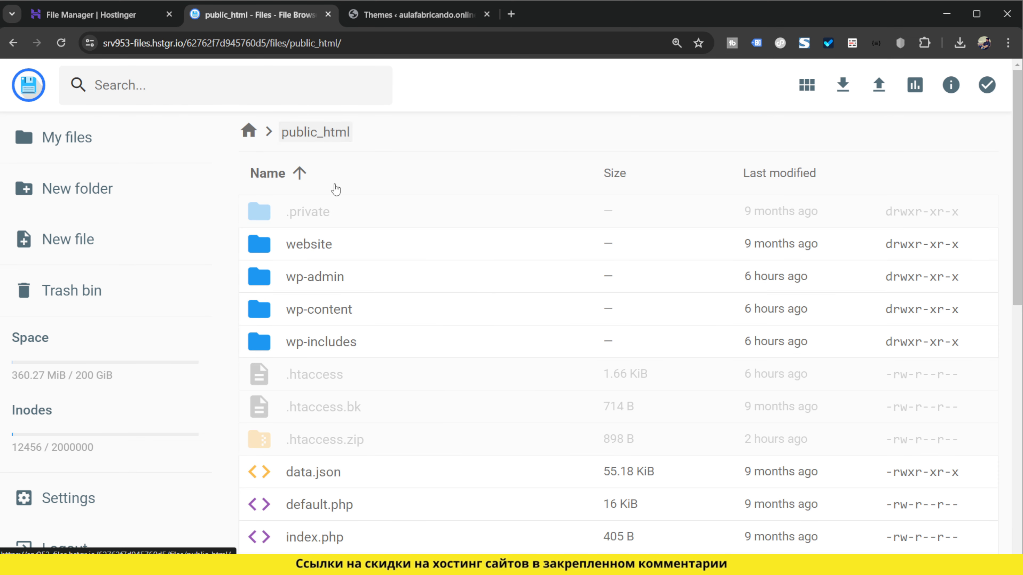
double_click(381, 312)
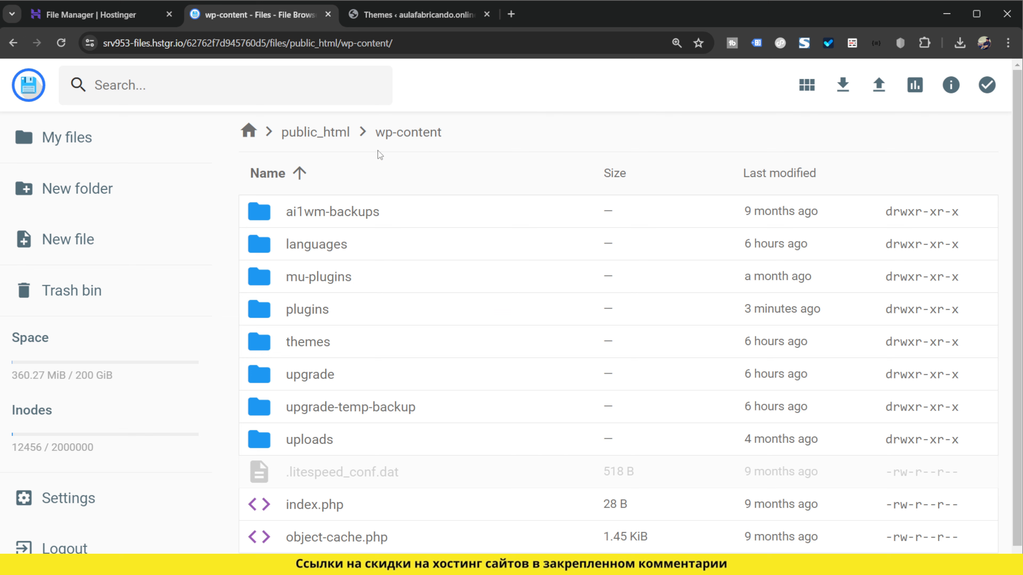
double_click(335, 345)
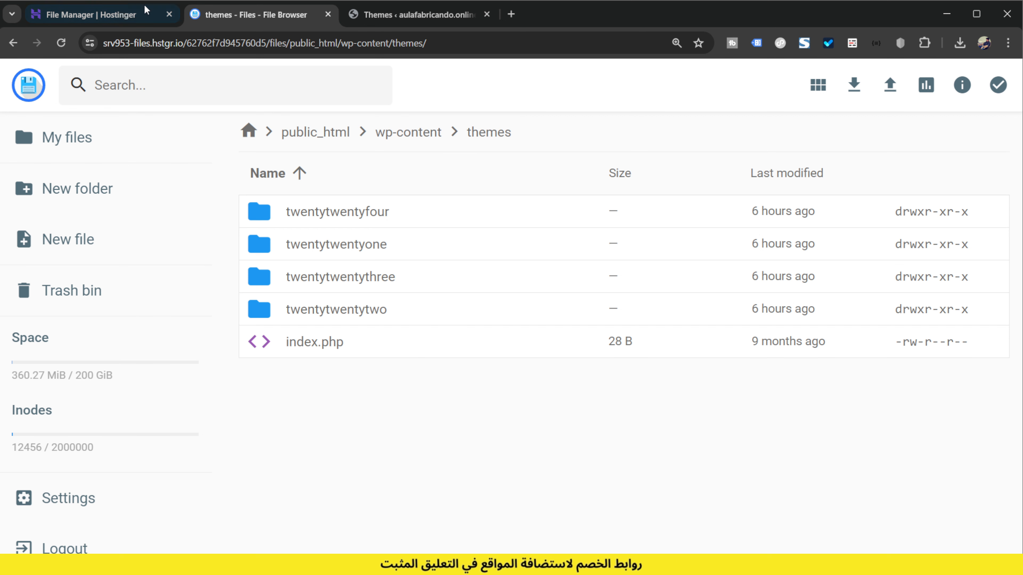
Return to hPanel and open the website's MySQL database in phpMyAdmin.
left_click(121, 14)
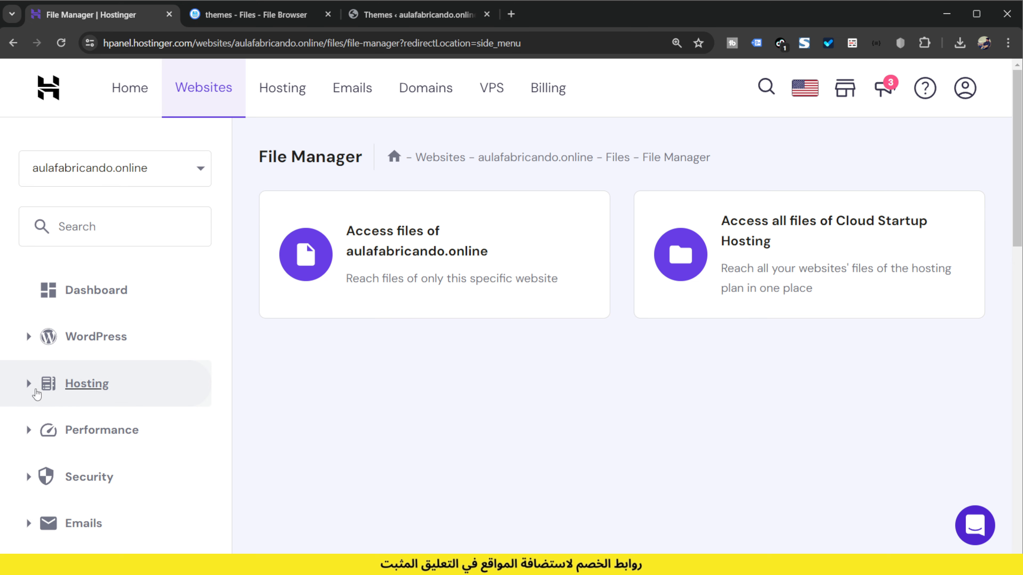
scroll(141, 413, "down", 4)
scroll(141, 414, "down", 7)
left_click(141, 415)
scroll(166, 431, "down", 1)
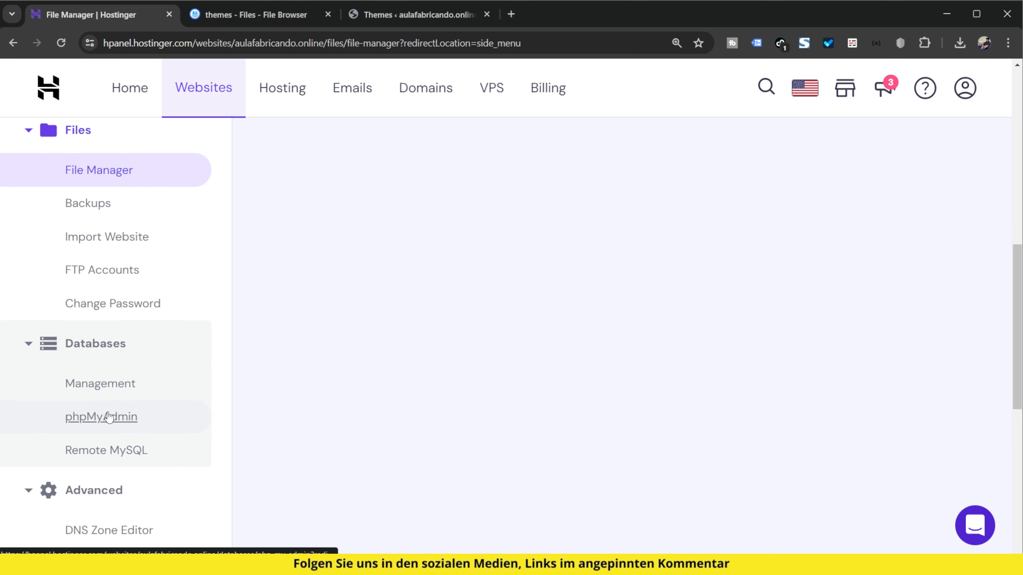
left_click(141, 417)
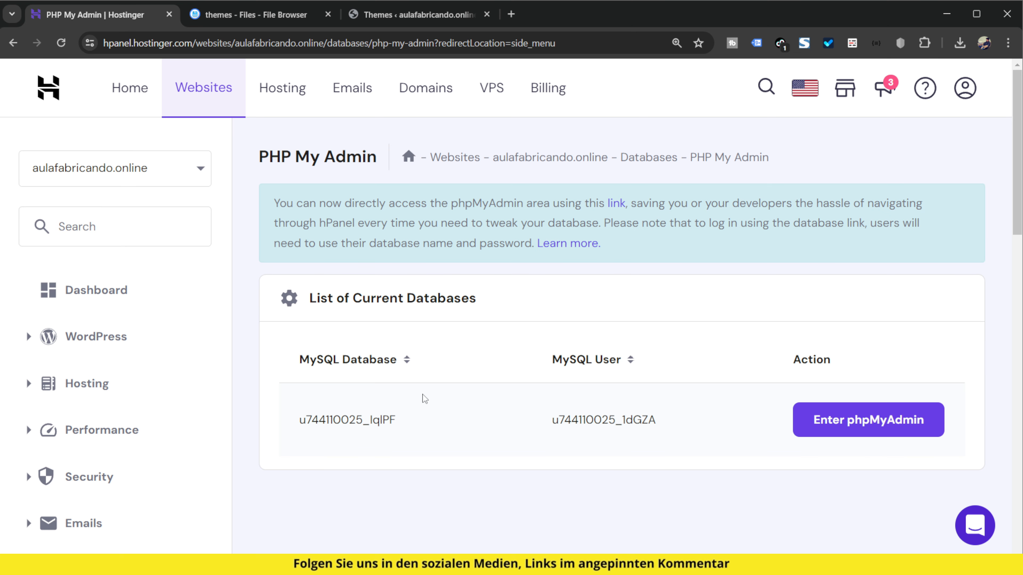
left_click(849, 420)
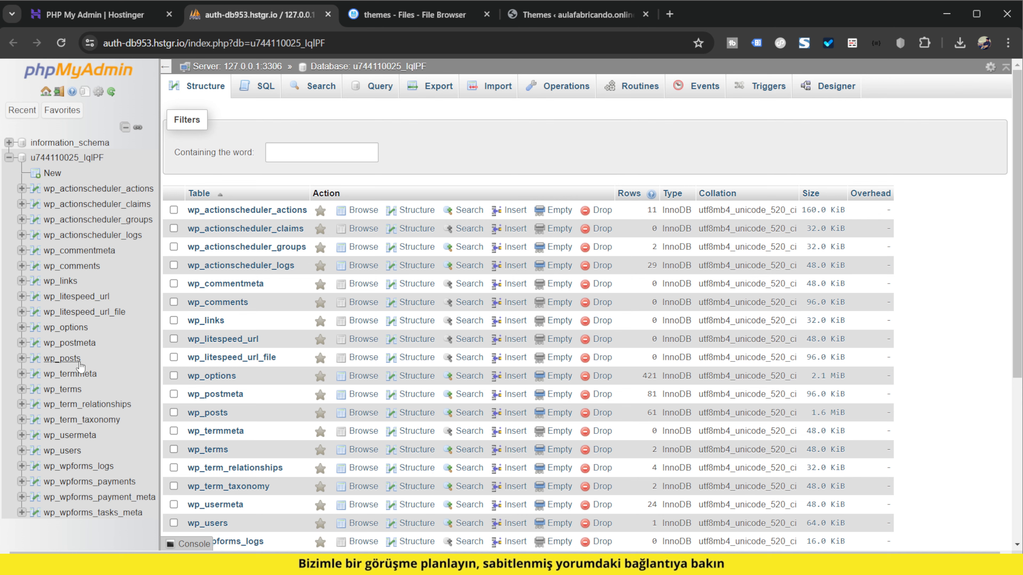
Browse the second page of the wp_options table and locate the template and stylesheet options that define the active theme.
left_click(79, 328)
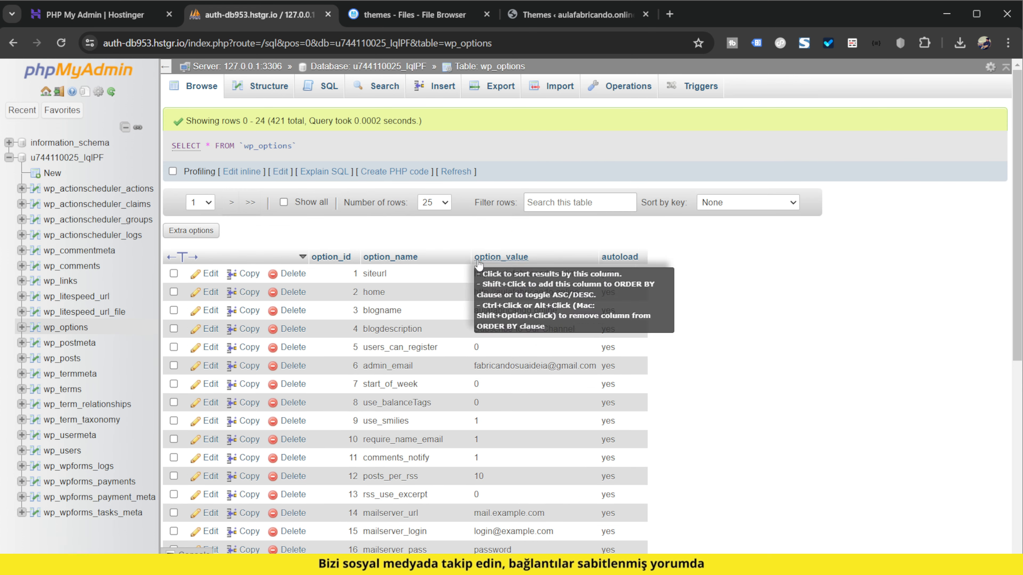
scroll(499, 271, "down", 5)
scroll(403, 362, "up", 6)
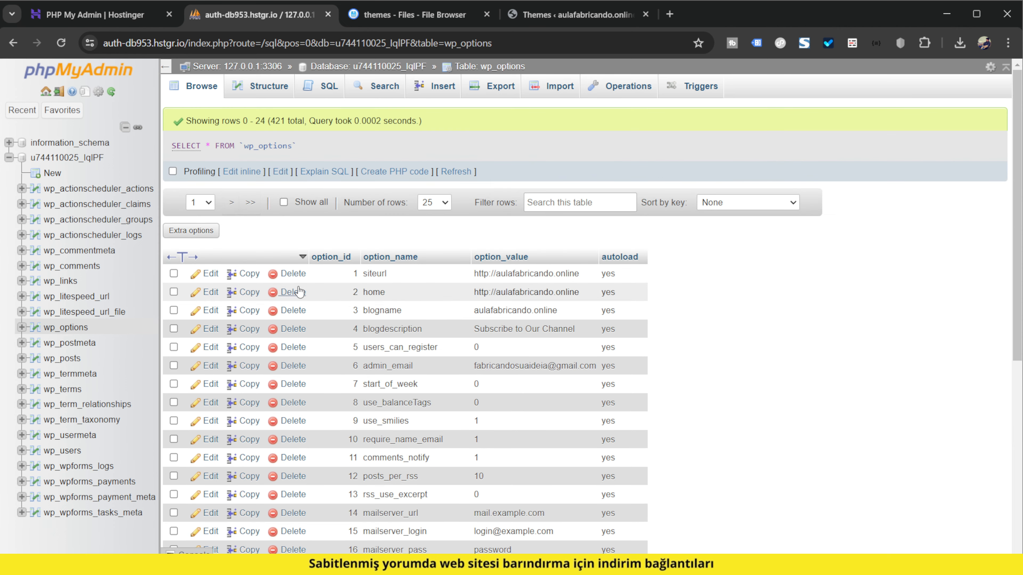
left_click(200, 202)
left_click(195, 235)
left_click(240, 202)
left_click(232, 227)
scroll(694, 374, "down", 4)
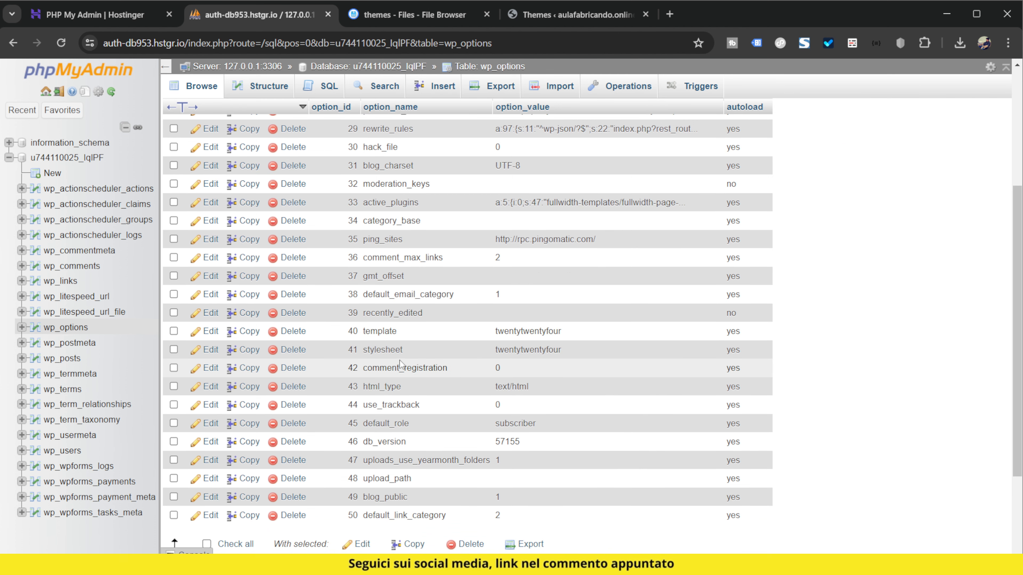
key("ctrl+plus")
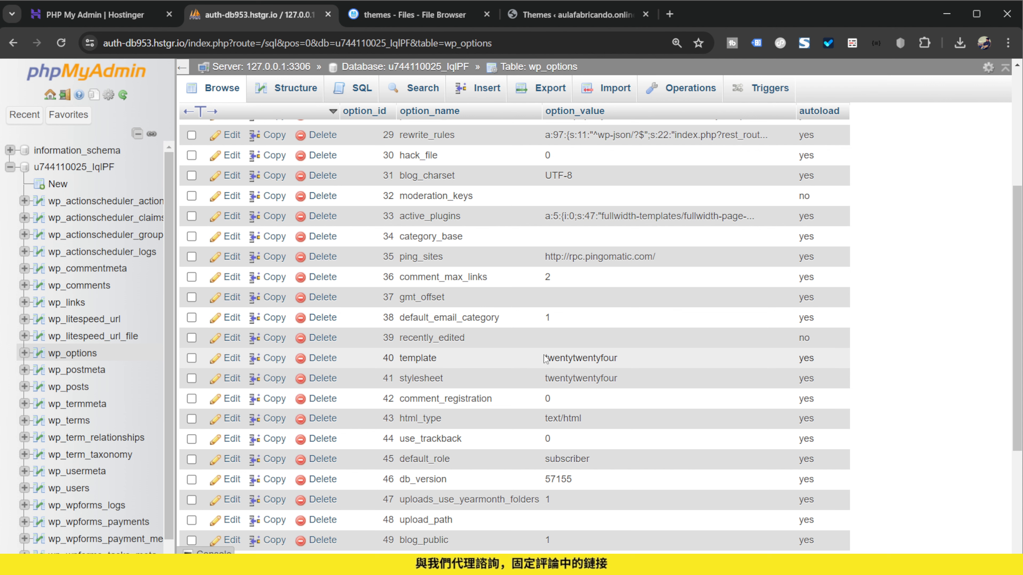
left_click_drag(545, 358, 622, 371)
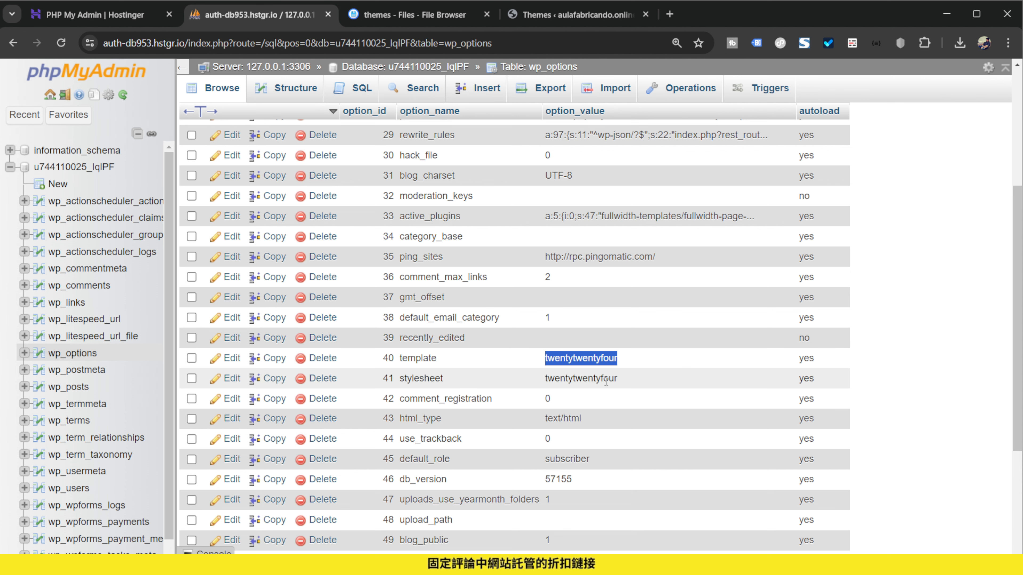
Copy the folder name twentytwentythree from its rename dialog in the themes directory, leaving the folder's name unchanged.
left_click(415, 14)
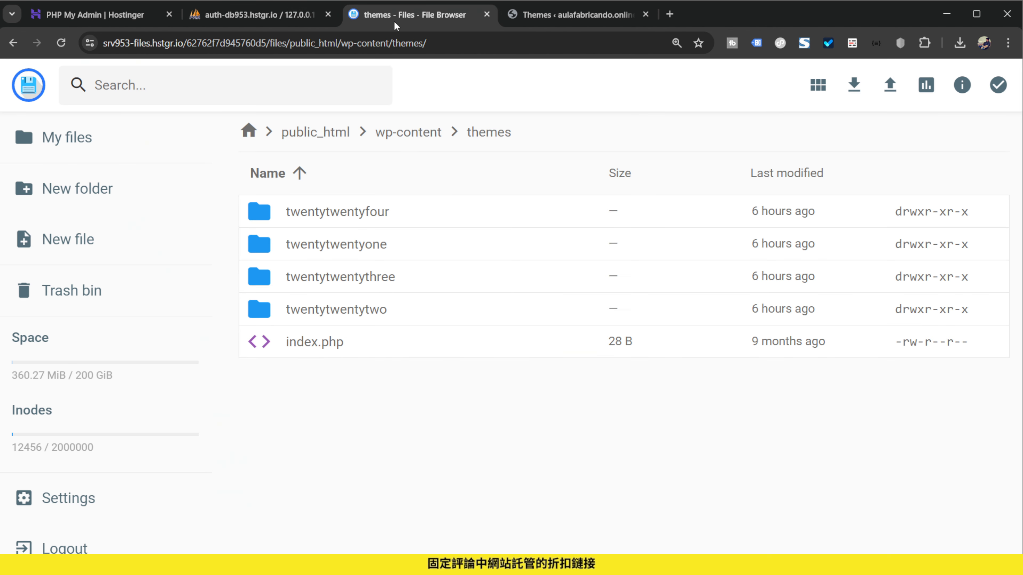
left_click(394, 282)
left_click(399, 284)
left_click(392, 280)
right_click(393, 277)
left_click(468, 336)
left_click_drag(480, 323, 370, 318)
key("ctrl+c")
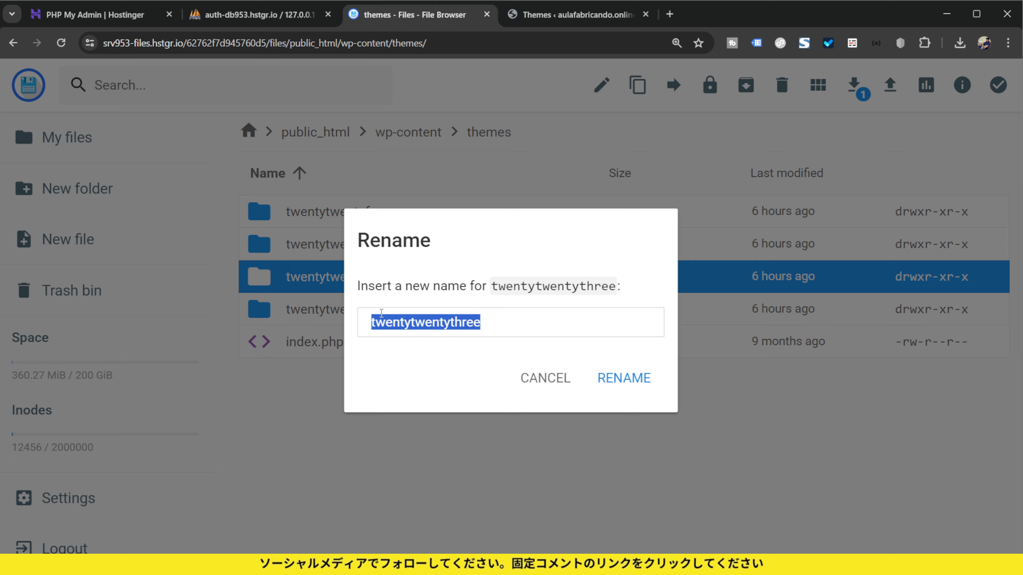
left_click(545, 378)
In phpMyAdmin's wp_options table, set the template and stylesheet option values to twentytwentythree.
left_click(258, 15)
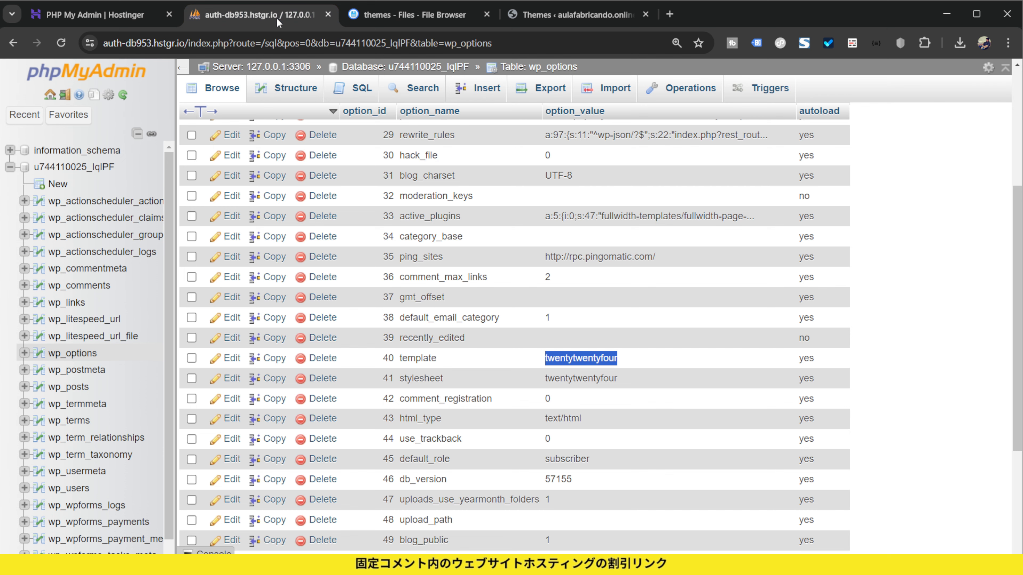
double_click(590, 358)
key("ctrl+a")
key("ctrl+v")
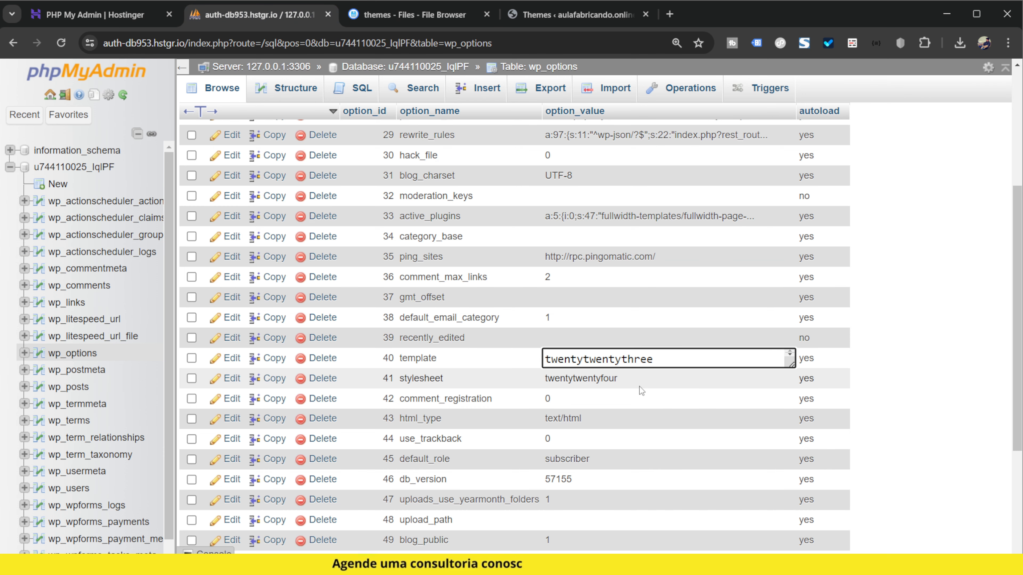
left_click(624, 383)
double_click(619, 381)
key("ctrl+v")
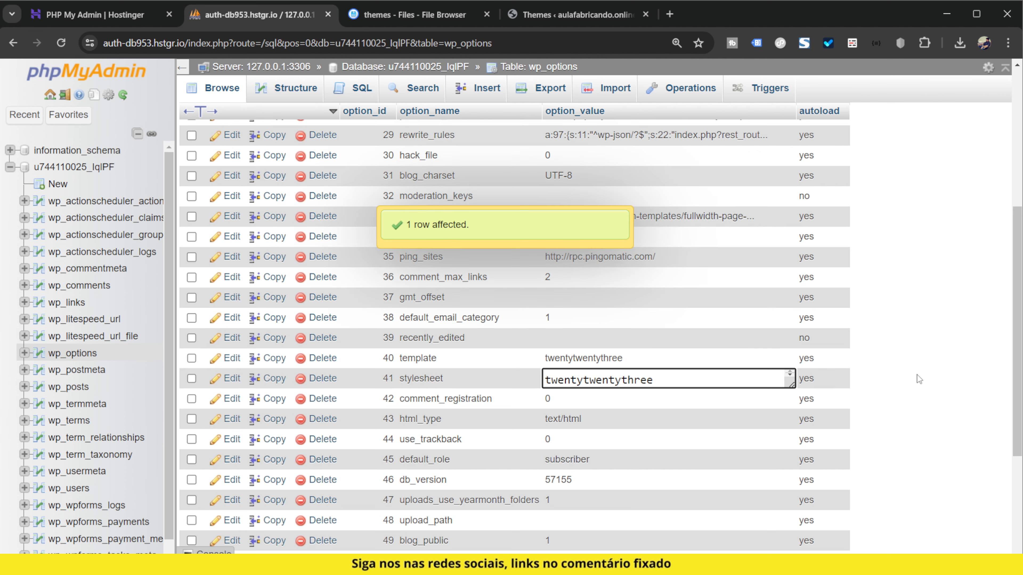
left_click(917, 376)
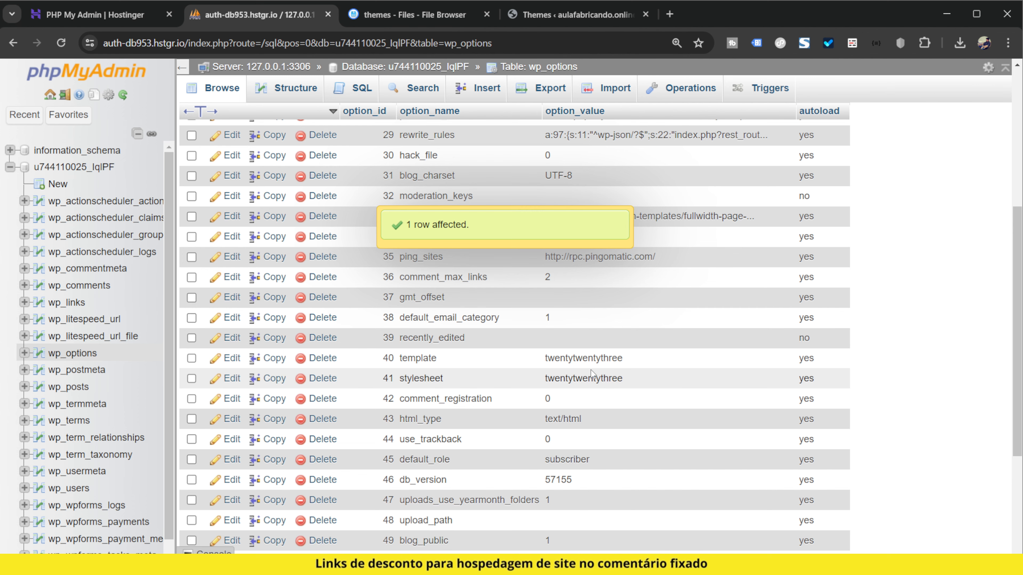
Reload the WordPress Themes page to check which theme is active.
left_click(547, 17)
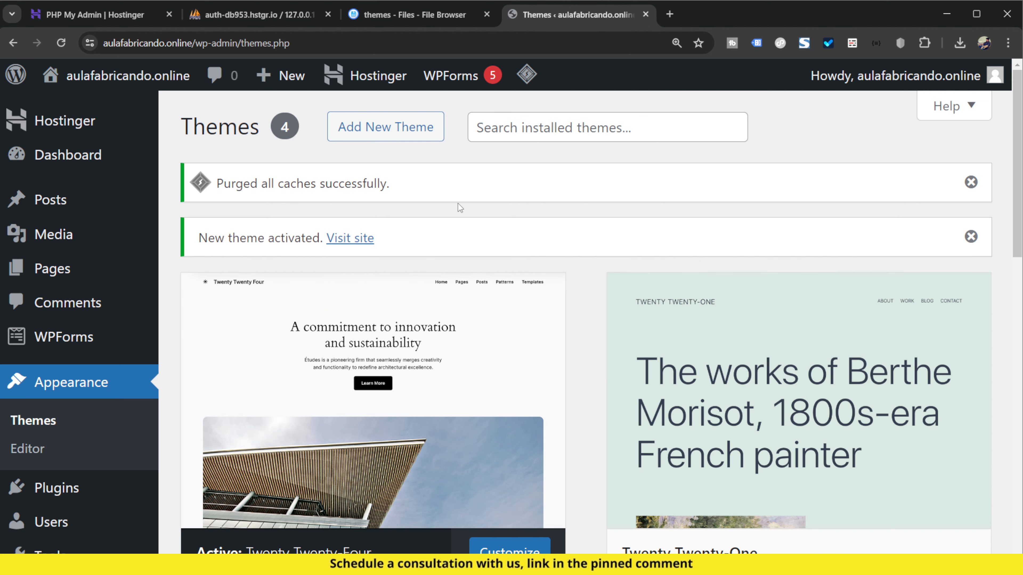
key("ctrl+minus")
left_click(61, 43)
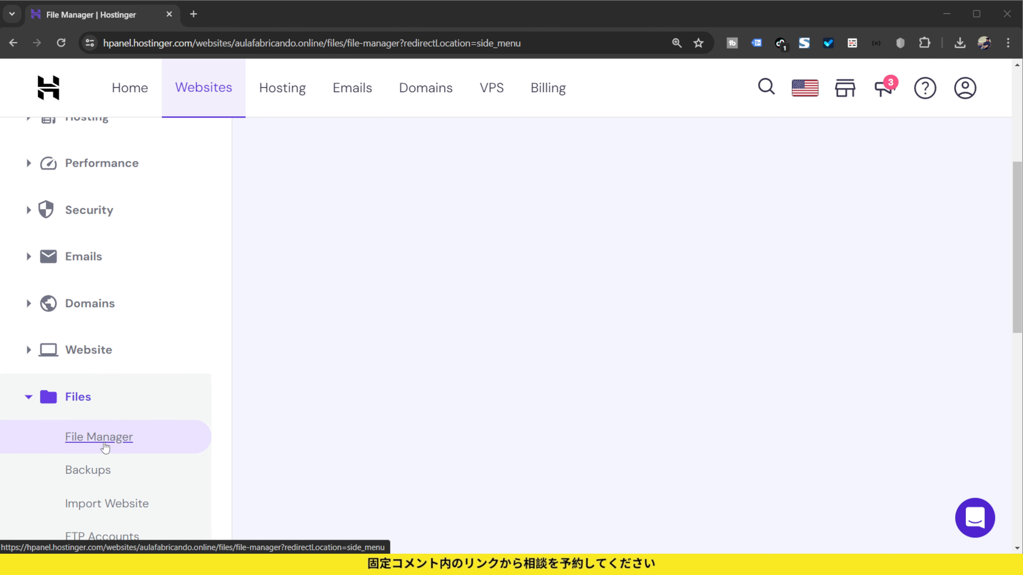
Open the website's public_html/wp-content/plugins directory in File Manager.
left_click(103, 443)
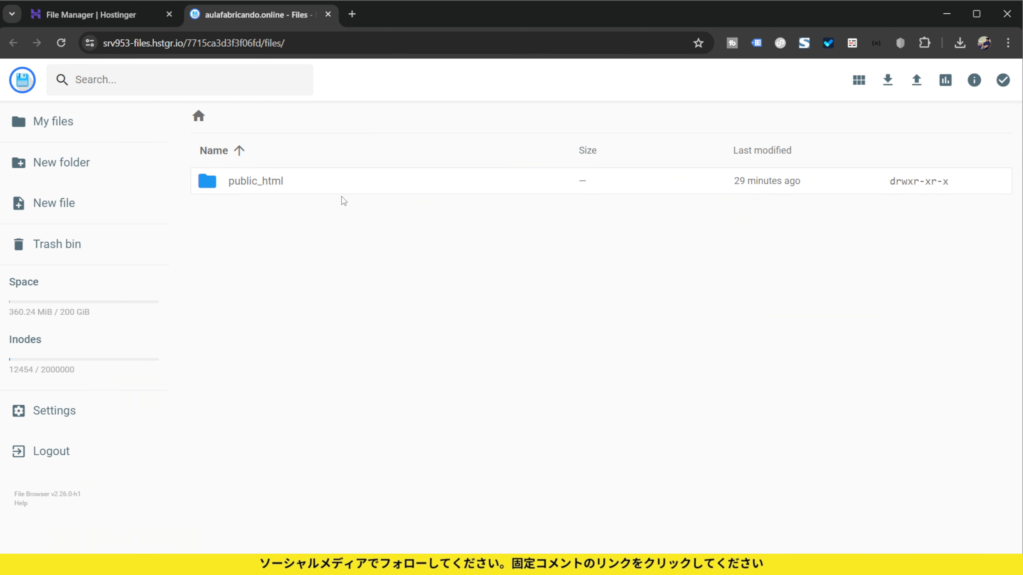
double_click(270, 189)
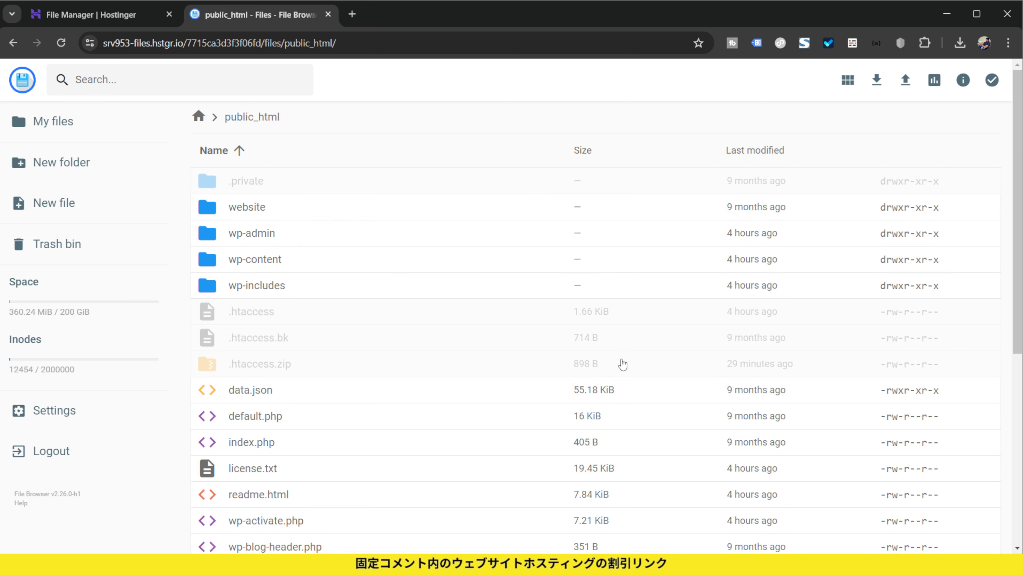
double_click(269, 261)
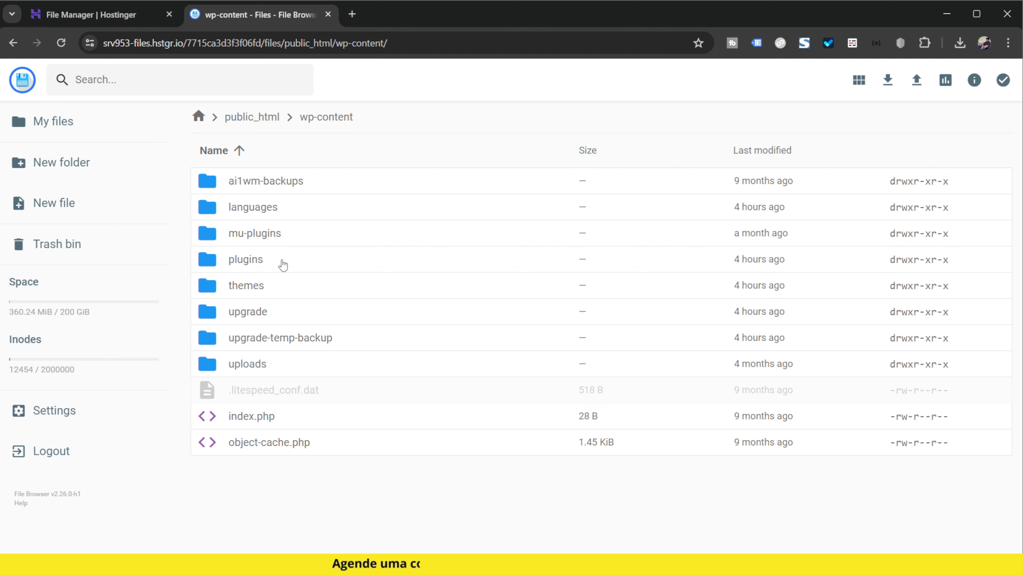
double_click(282, 264)
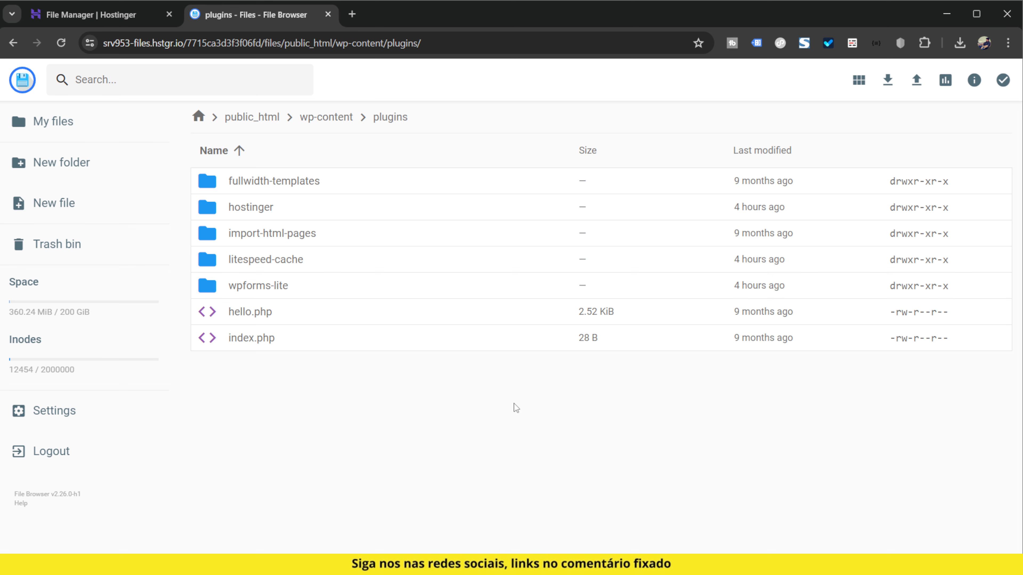
key("ctrl+plus")
key("ctrl+plus")
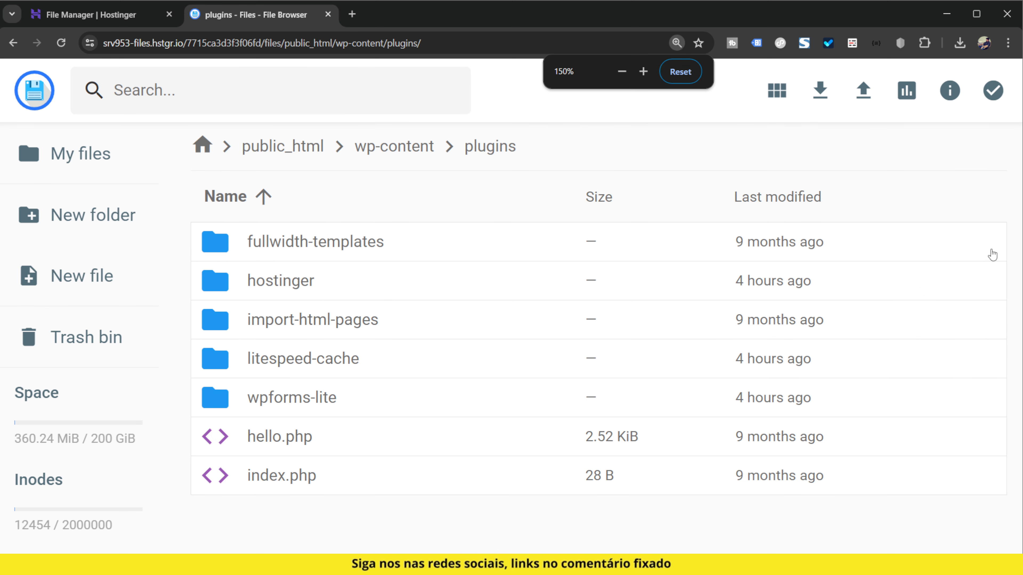
key("ctrl+minus")
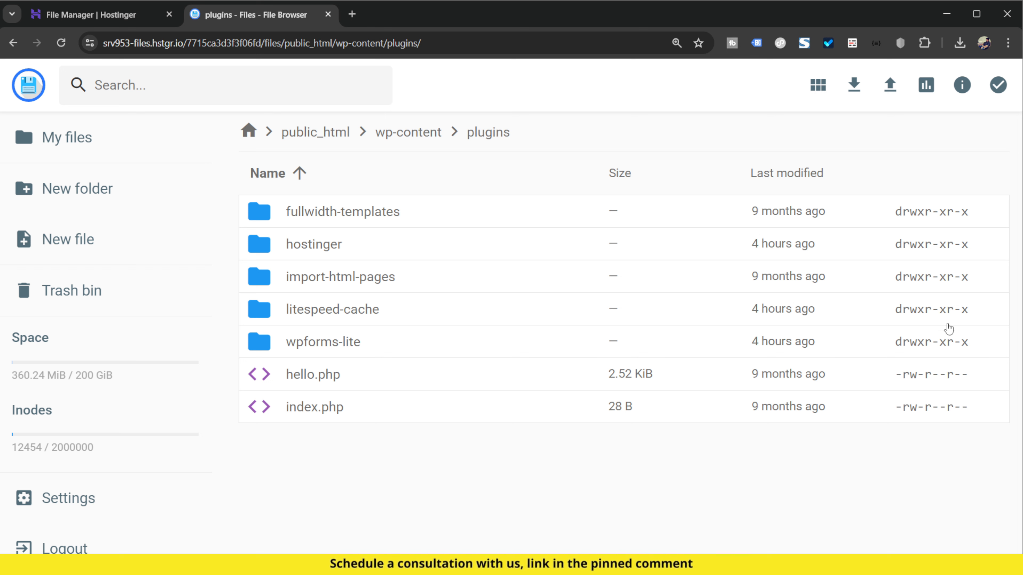
Enable Write for Group in the permissions of the fullwidth-templates folder, making them 775.
left_click(378, 218)
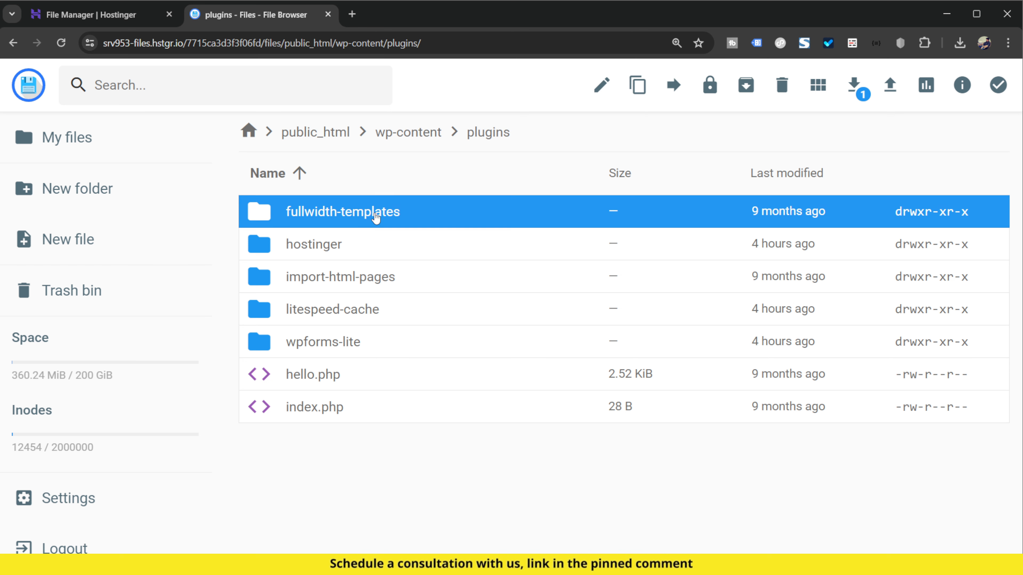
right_click(377, 215)
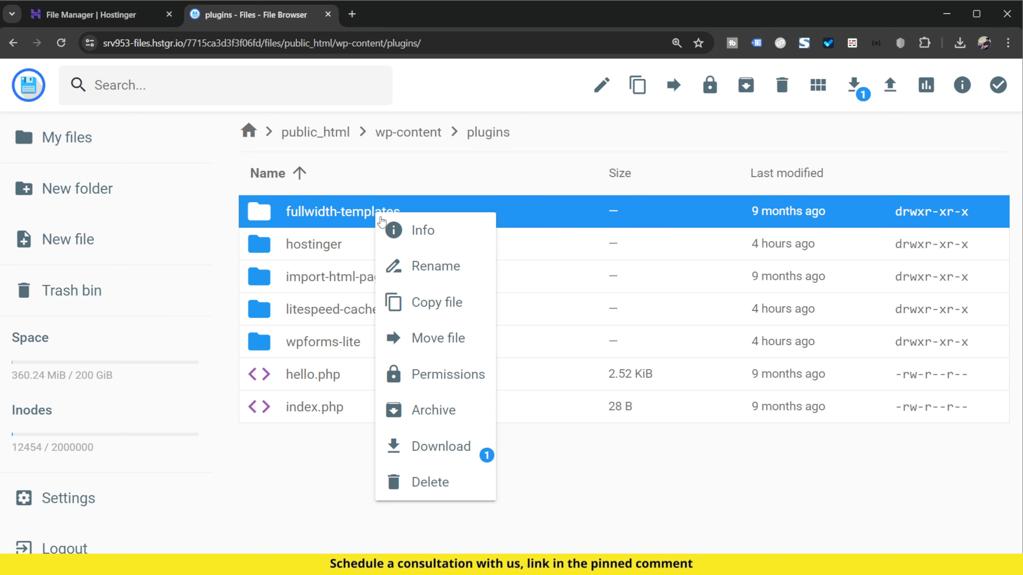
left_click(457, 385)
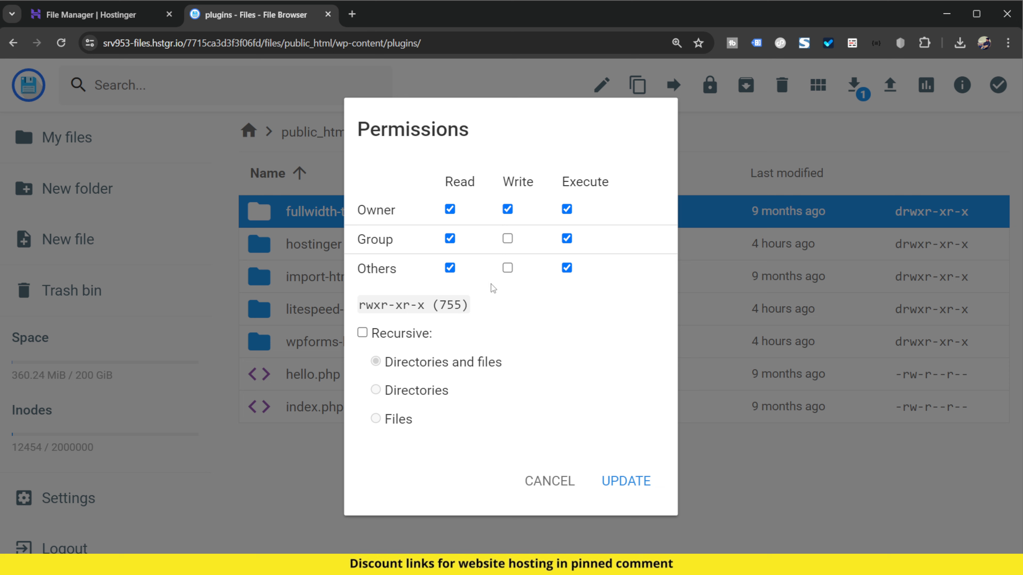
left_click(507, 238)
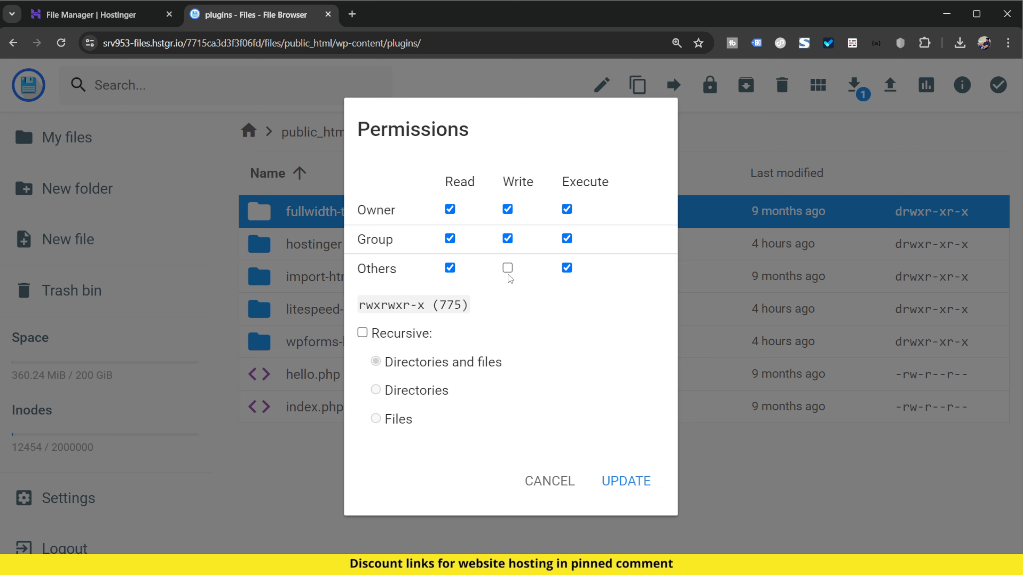
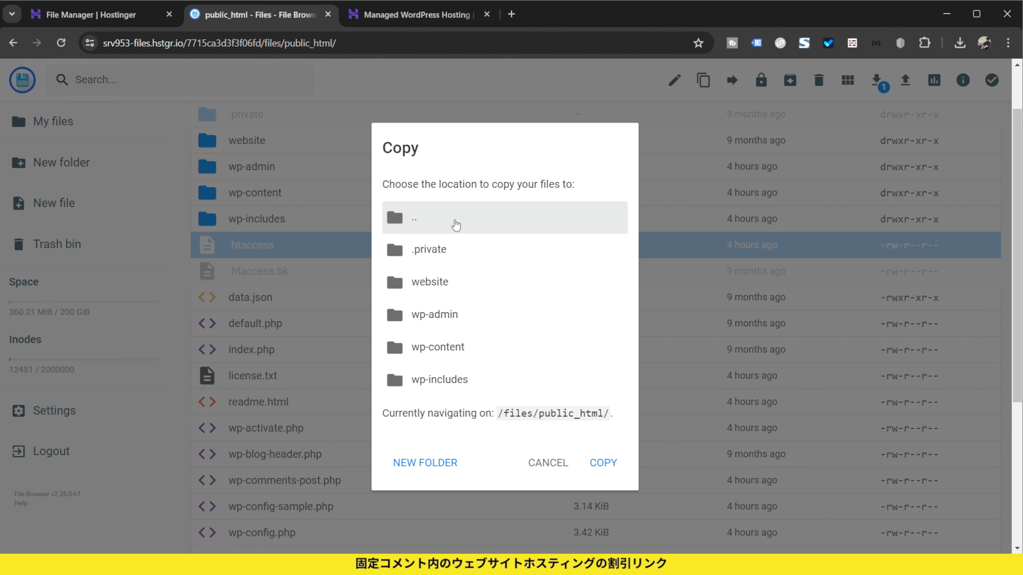
Copy the .htaccess file into the parent directory of public_html.
left_click(456, 225)
left_click(605, 464)
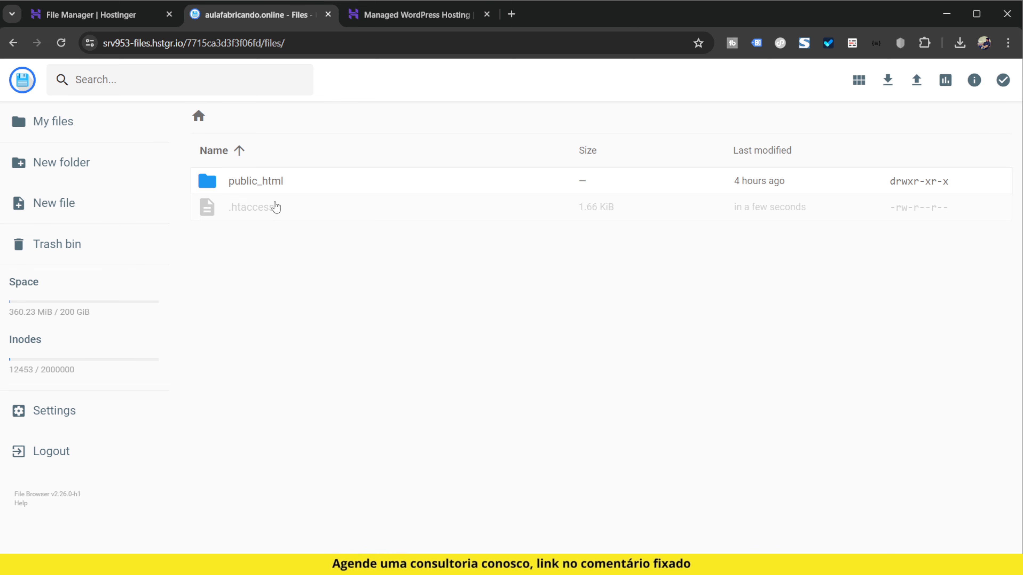
Archive the .htaccess file inside public_html in zip format, keeping the archive name .htaccess.
left_click(277, 182)
left_click(290, 183)
double_click(290, 184)
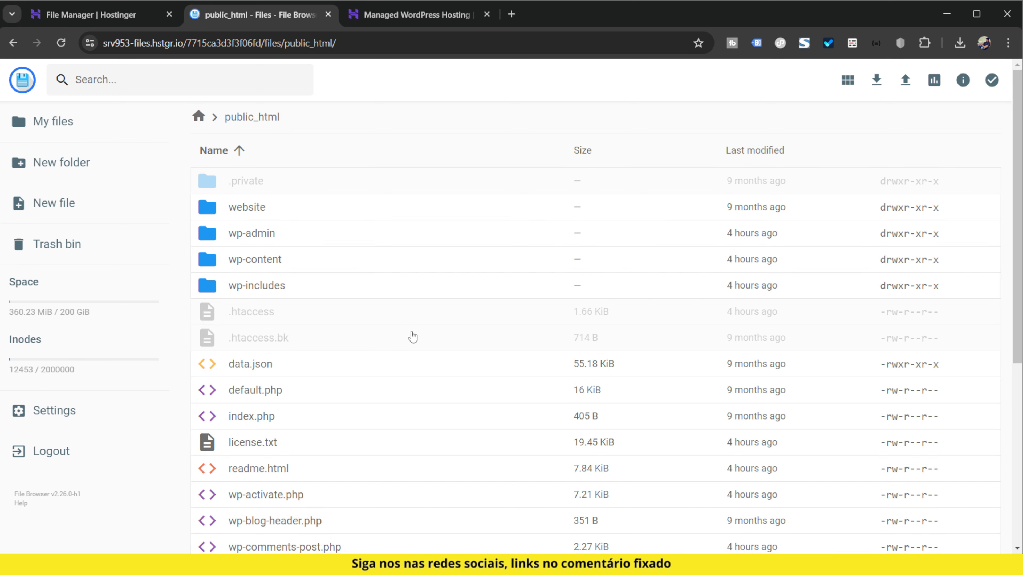
scroll(402, 351, "down", 2)
right_click(279, 250)
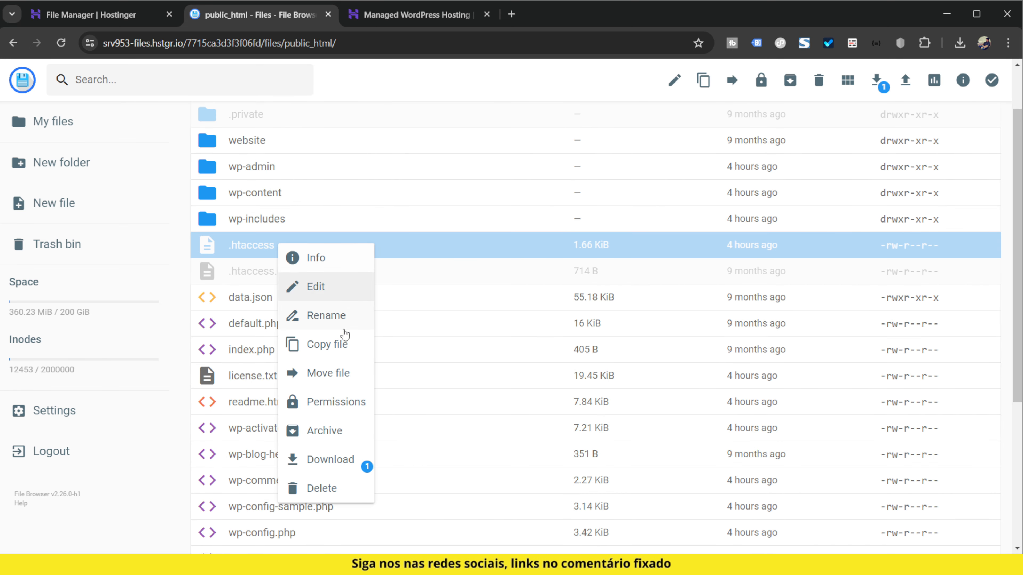
left_click(343, 444)
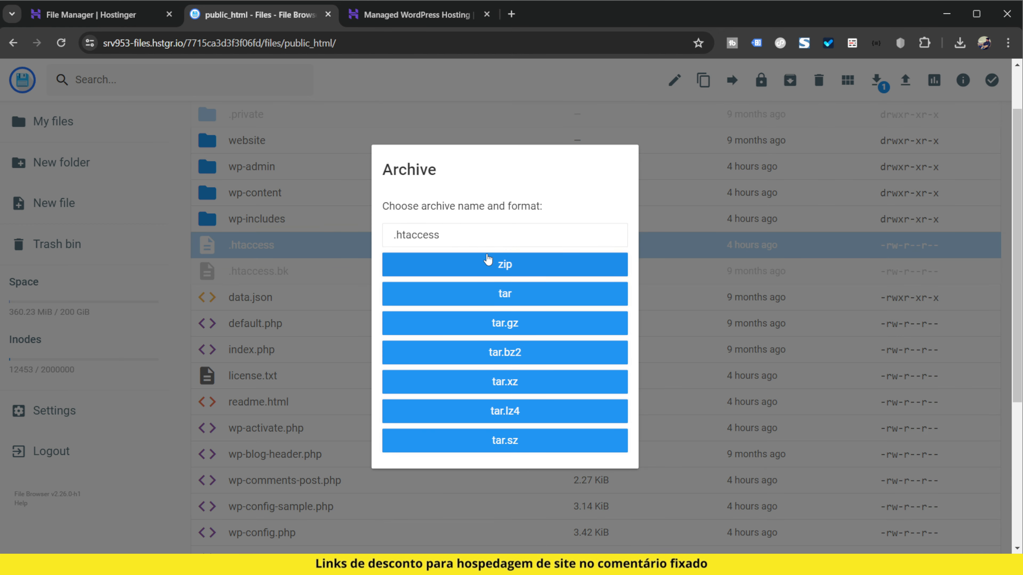
left_click(489, 274)
left_click(293, 370)
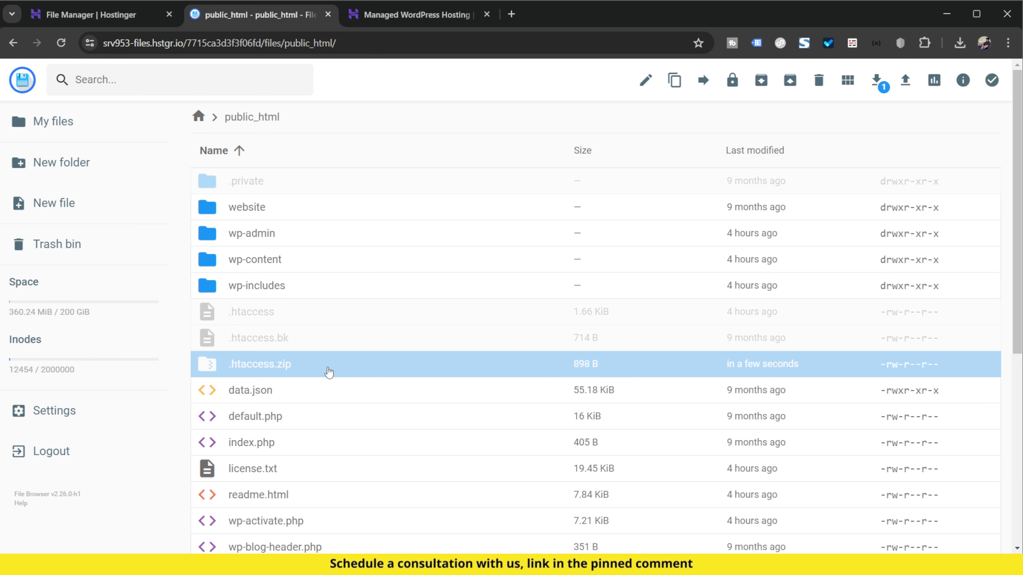
Open the .htaccess file in public_html and read through its LiteSpeed and WordPress rewrite rules from beginning to end.
double_click(268, 313)
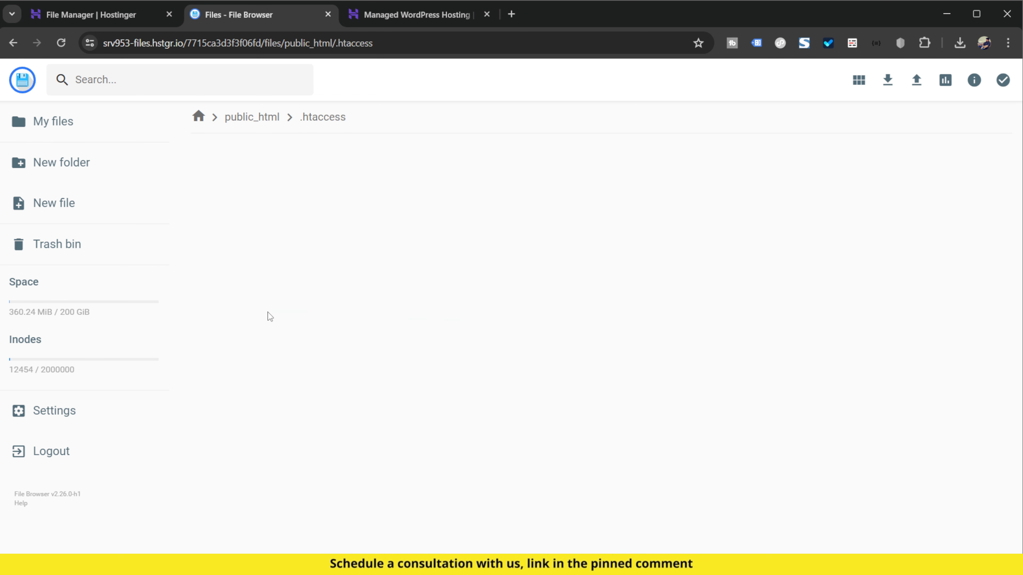
scroll(441, 324, "down", 2)
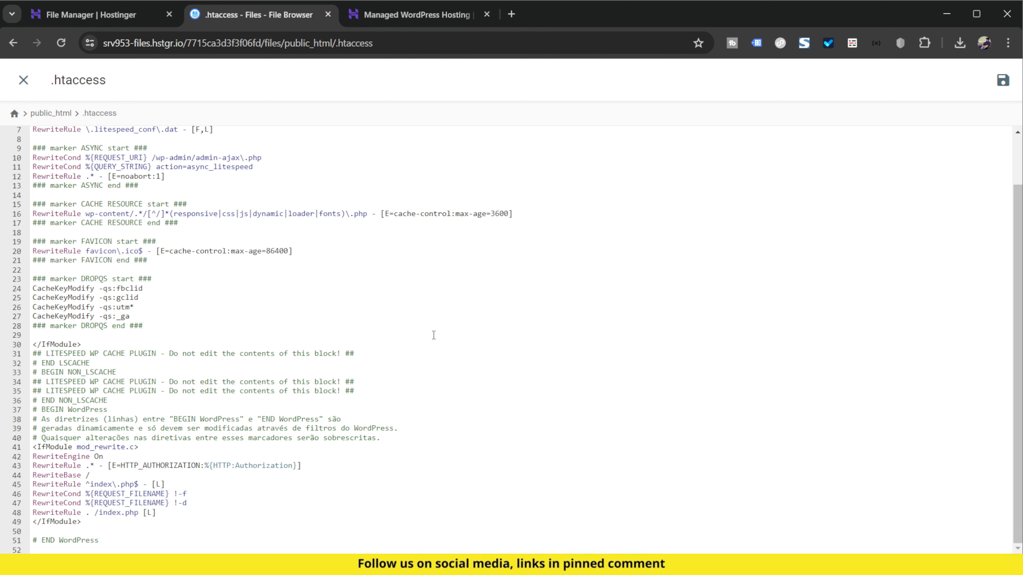
key("ctrl+plus")
key("ctrl+plus")
key("ctrl+plus")
key("ctrl+plus")
key("ctrl+plus")
scroll(433, 335, "up", 2)
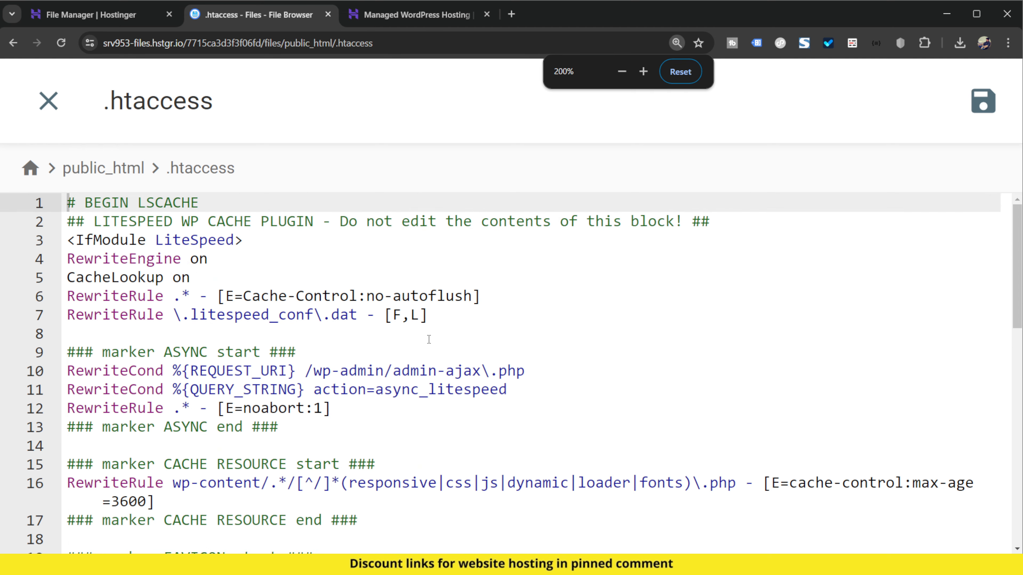
scroll(428, 339, "down", 3)
scroll(427, 340, "down", 8)
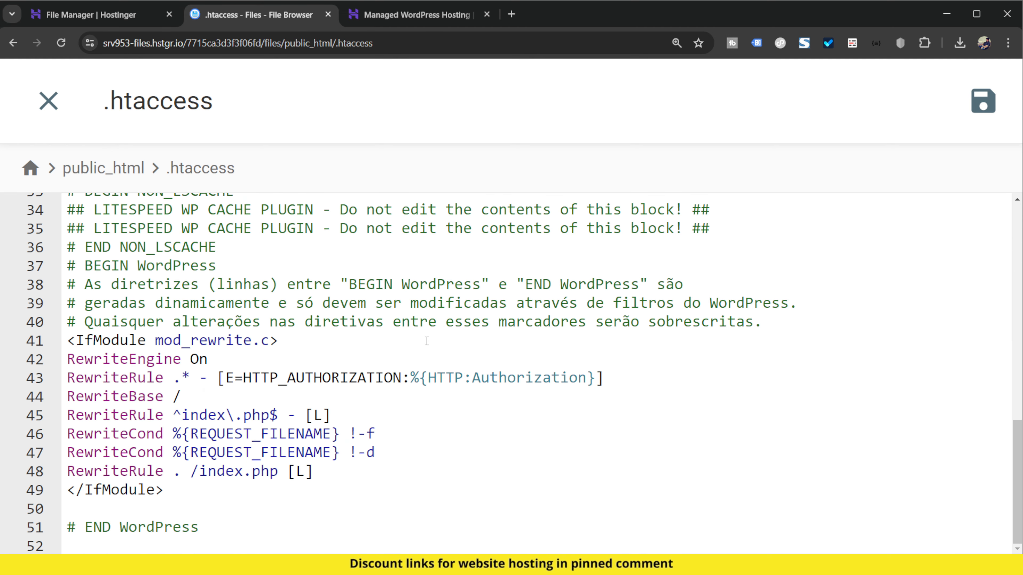
scroll(427, 340, "up", 11)
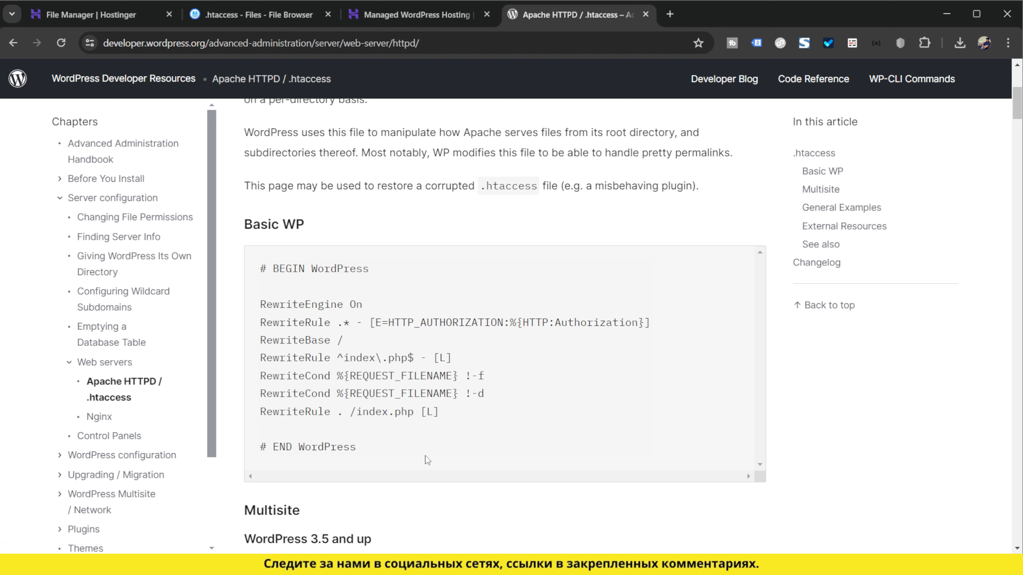
Replace the entire .htaccess content with the Basic WP code copied from the WordPress Developer Resources page.
left_click_drag(424, 456, 262, 271)
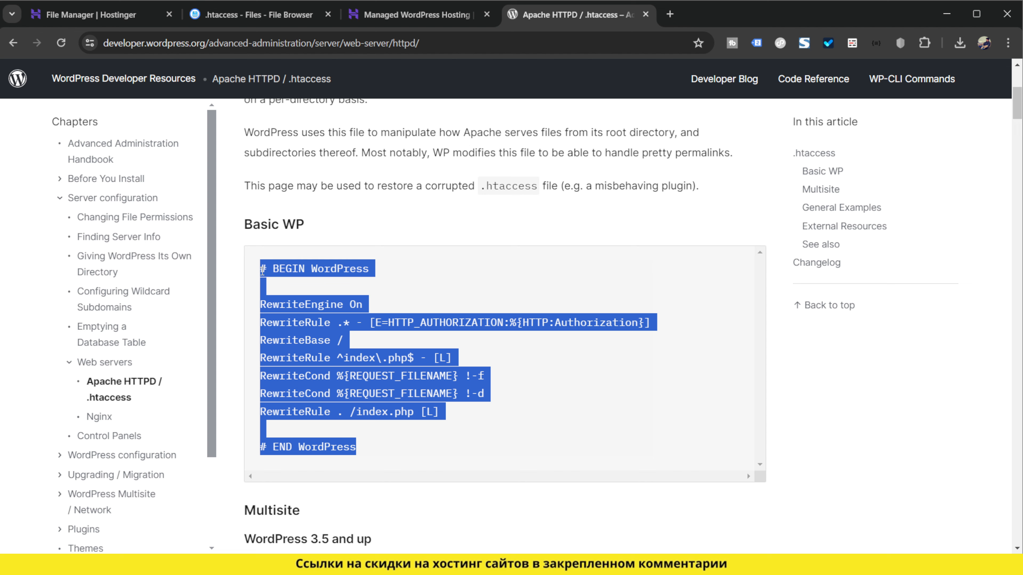
right_click(302, 336)
left_click(325, 352)
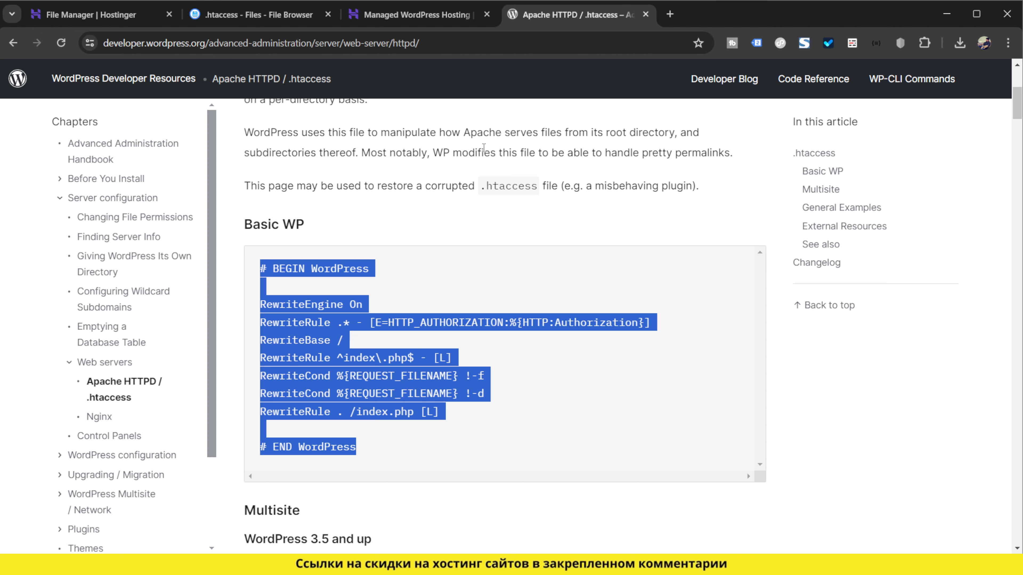
left_click(281, 15)
left_click(402, 333)
key("ctrl+a")
key("ctrl+v")
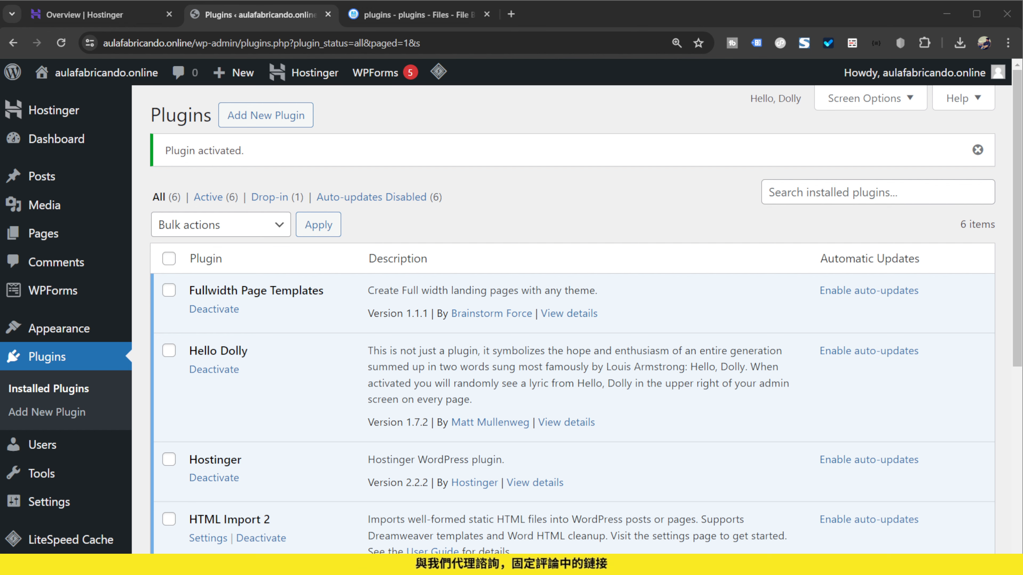
Deactivate the Hello Dolly plugin in WordPress after reviewing the list of installed plugins.
scroll(386, 236, "down", 2)
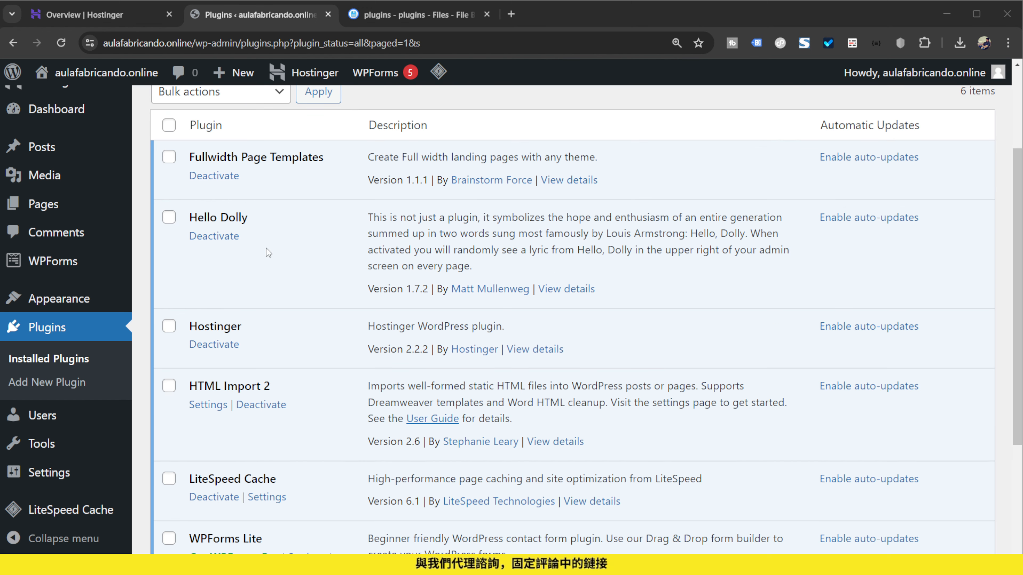
scroll(249, 318, "down", 2)
scroll(248, 319, "down", 1)
scroll(282, 364, "up", 5)
left_click(214, 258)
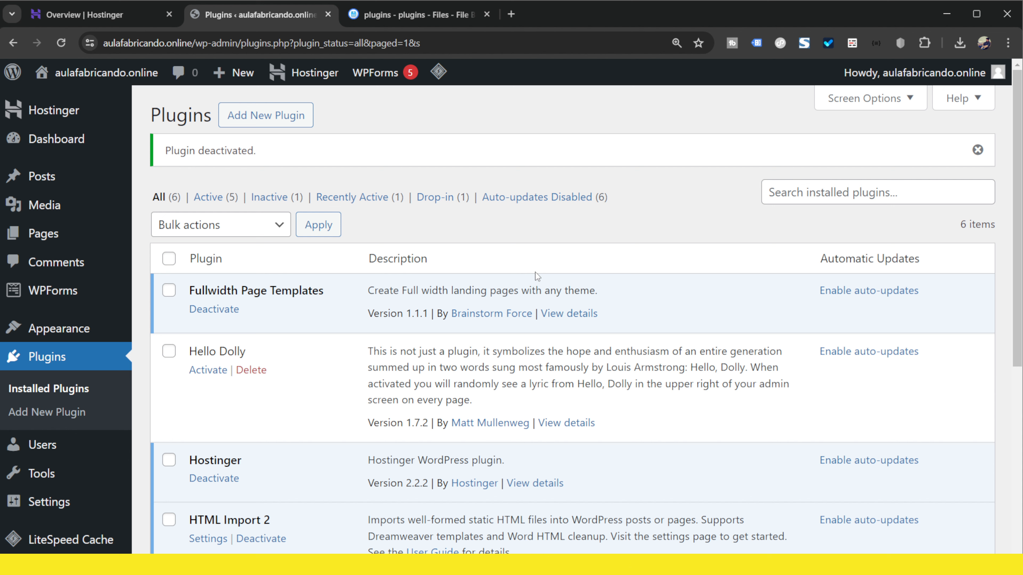
Switch to hPanel, open the site's wp-content/plugins directory through File Manager, and return to the WordPress Plugins page.
left_click(134, 16)
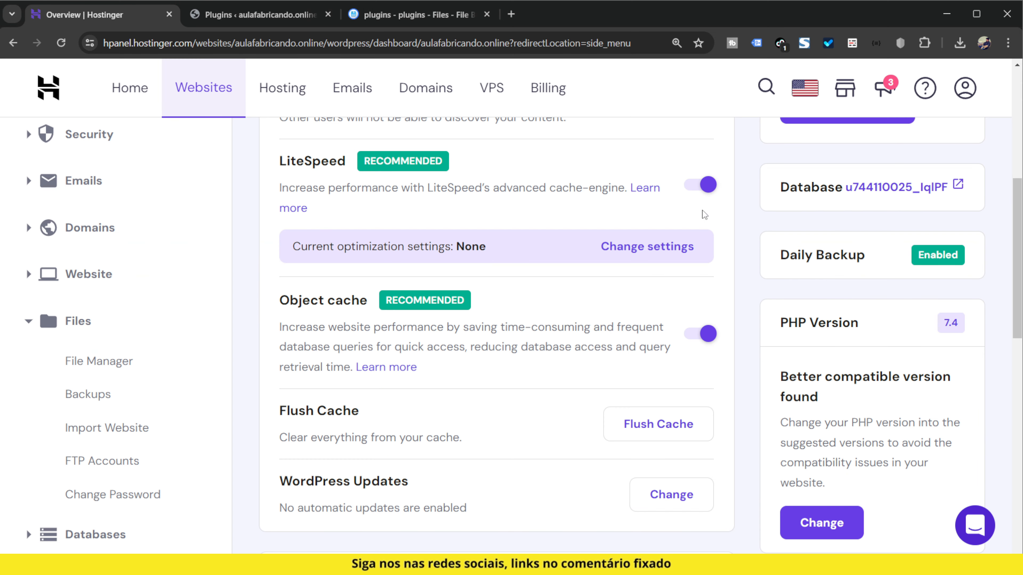
scroll(173, 316, "up", 6)
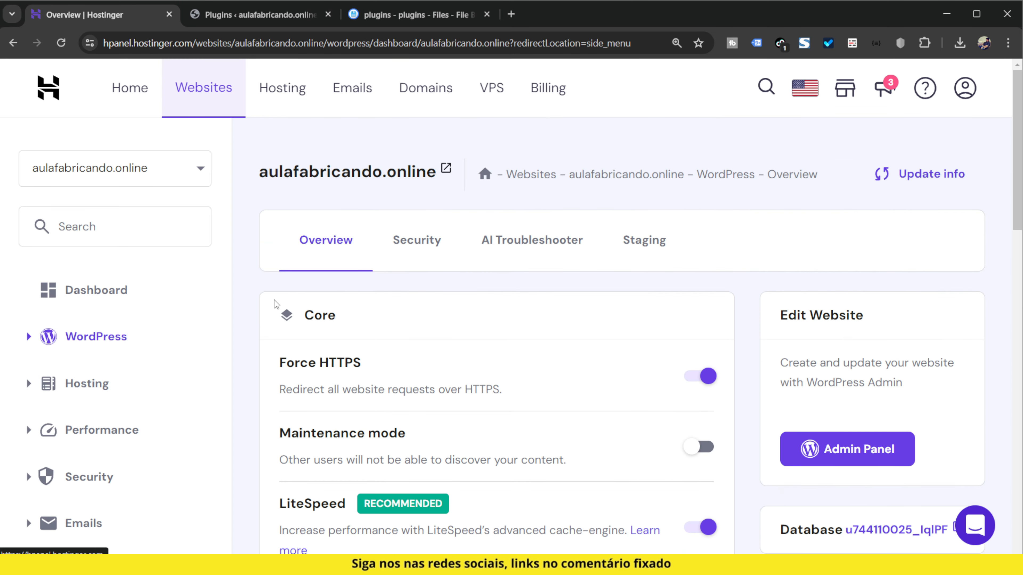
scroll(275, 293, "down", 5)
scroll(103, 397, "down", 3)
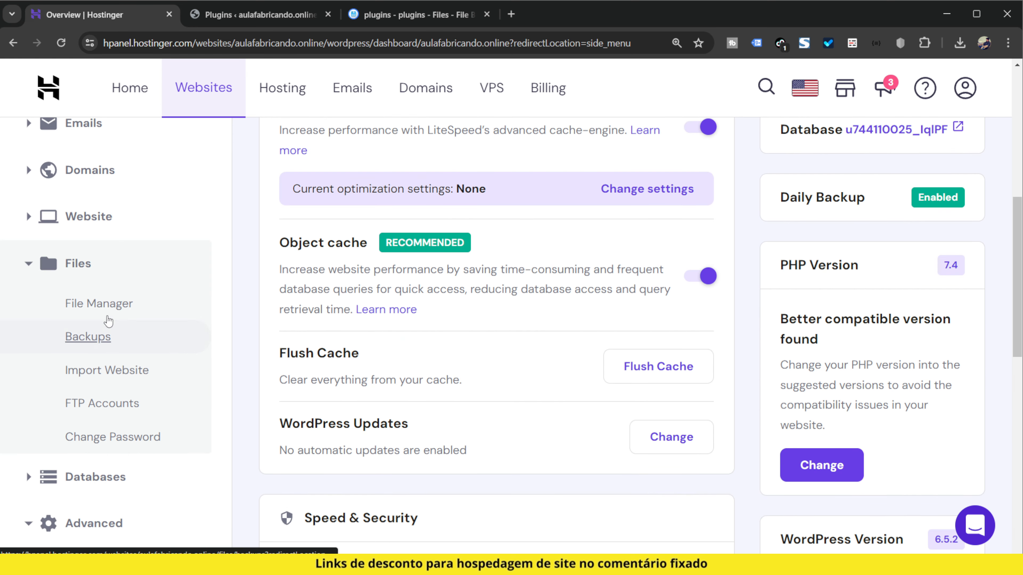
left_click(104, 310)
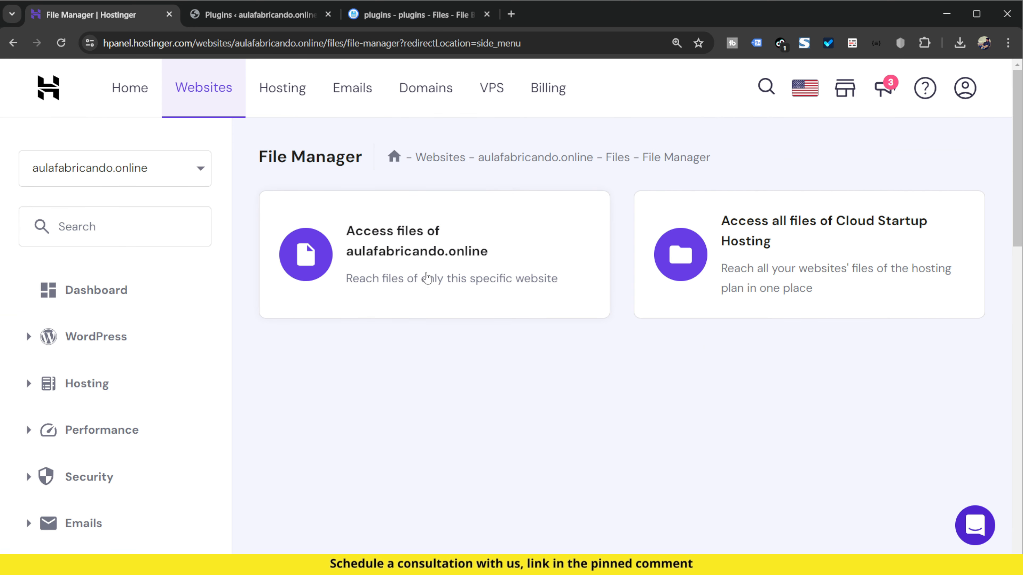
left_click(416, 265)
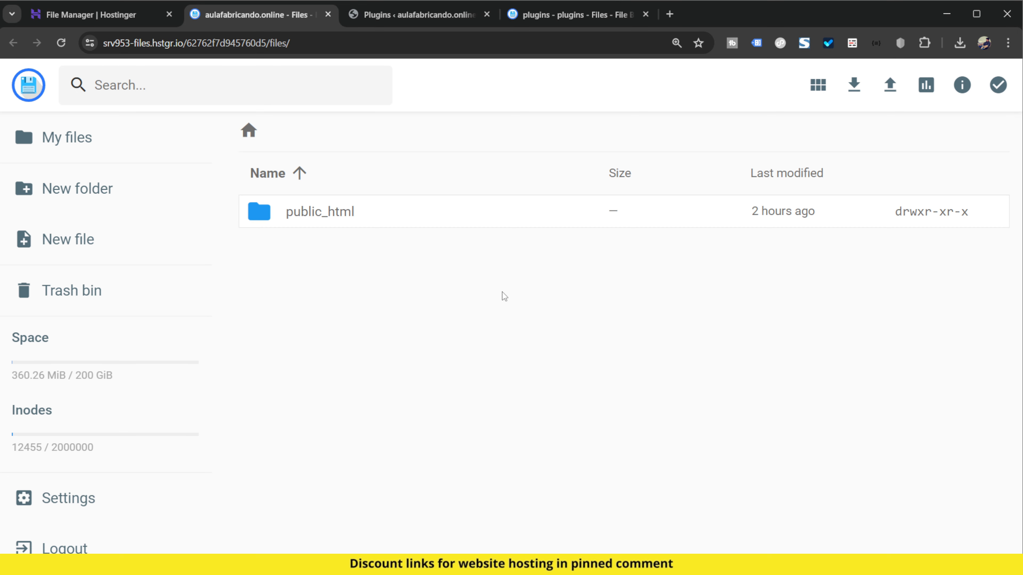
double_click(425, 222)
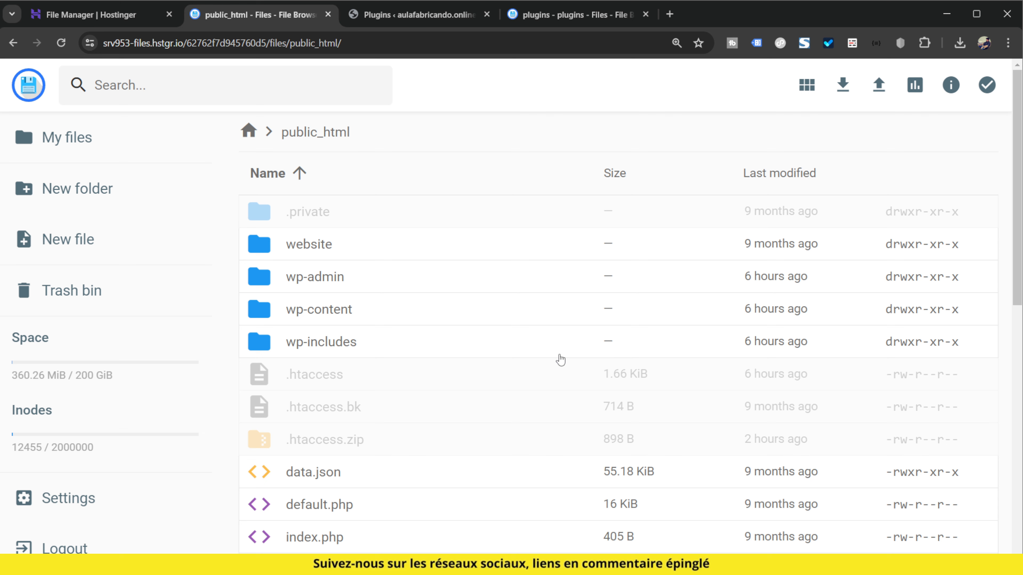
double_click(411, 314)
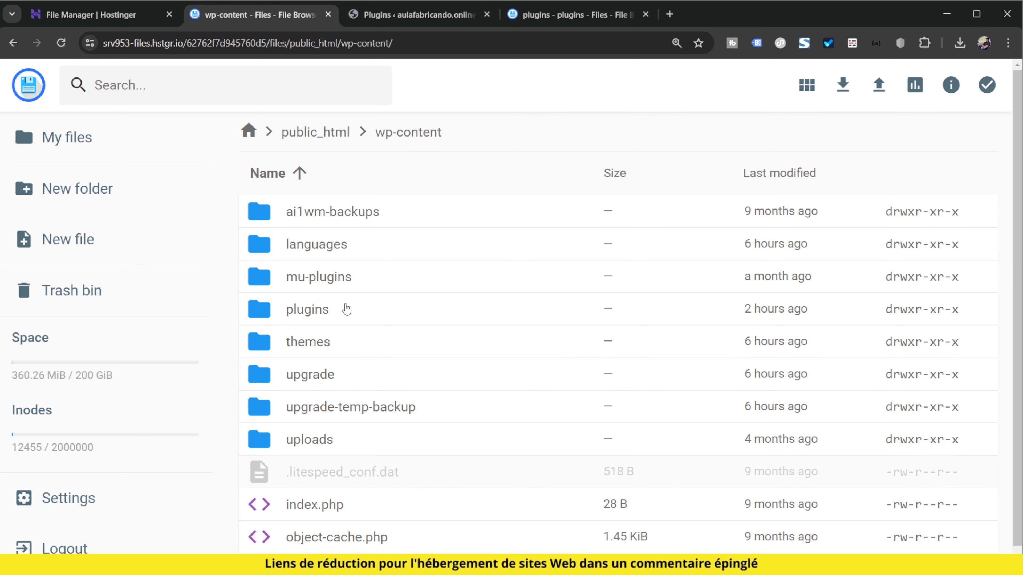
double_click(347, 309)
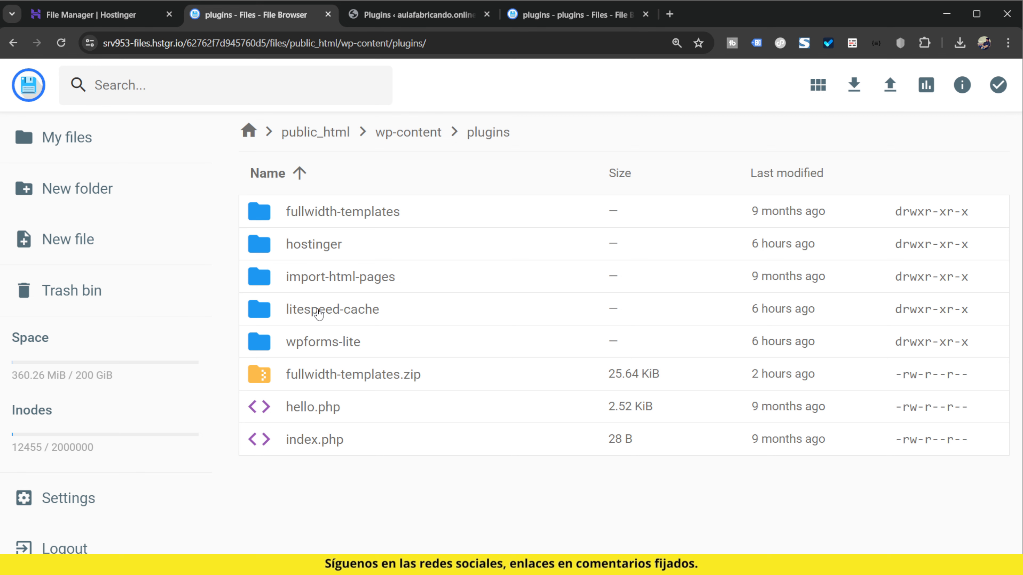
left_click(383, 18)
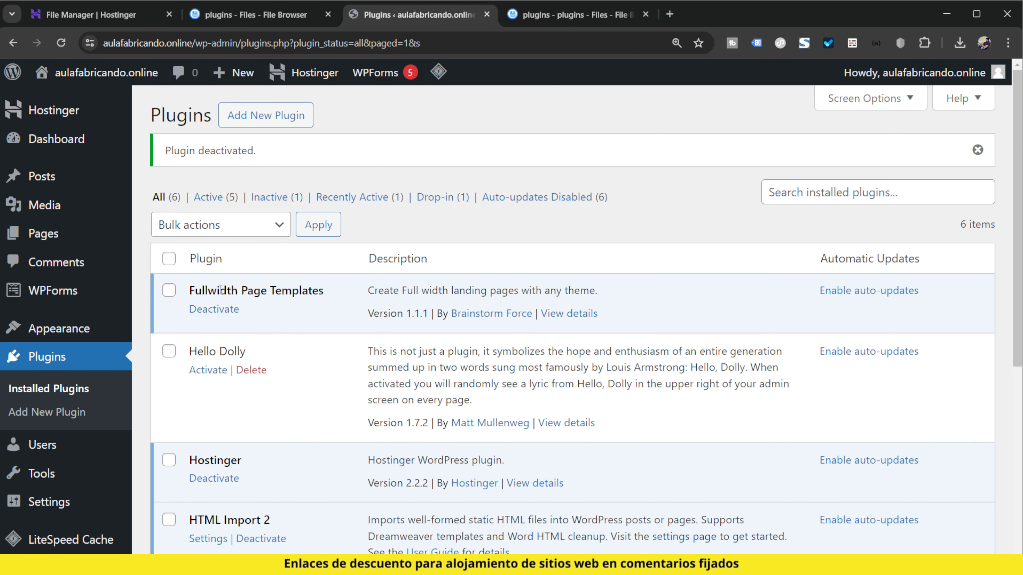
Rename the fullwidth-templates folder in File Manager's wp-content/plugins directory to fullwidth-templates_.
left_click_drag(192, 288, 247, 290)
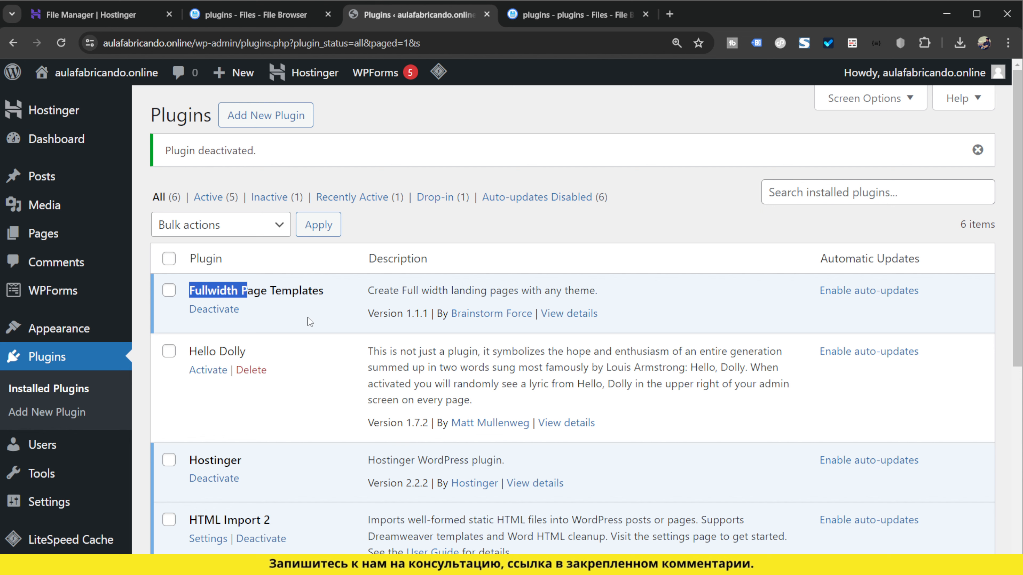
left_click(311, 308)
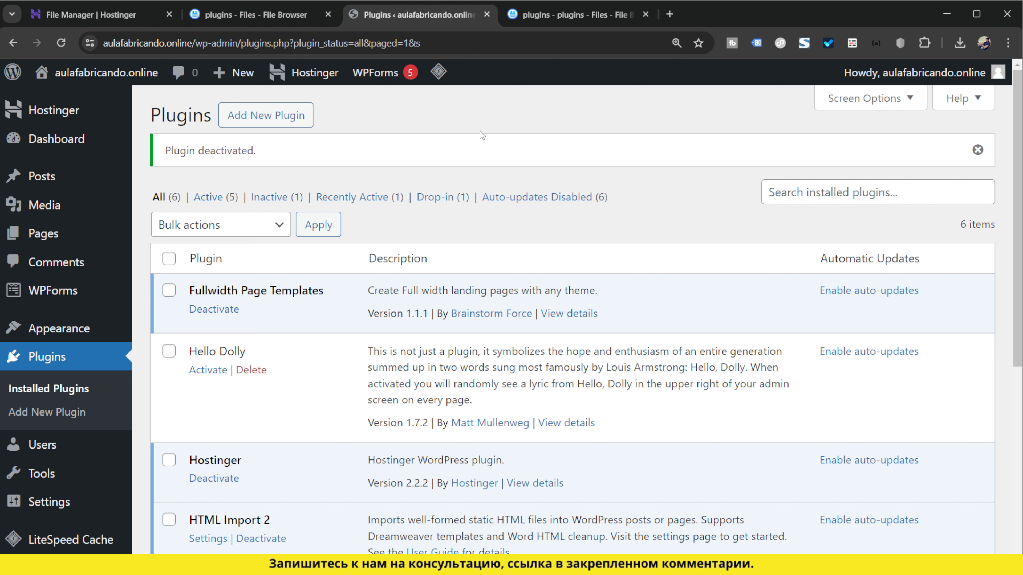
left_click(282, 15)
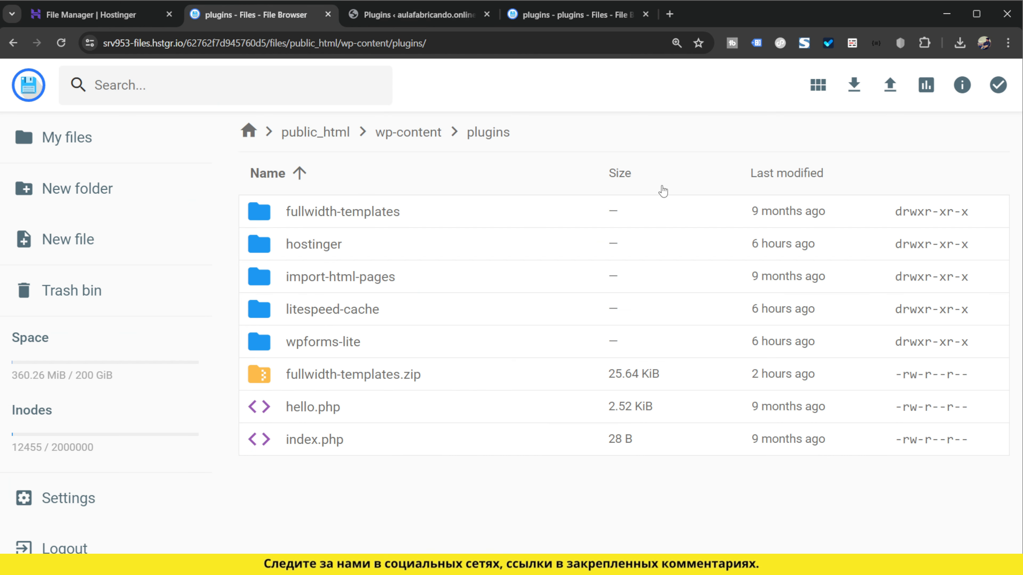
left_click(421, 218)
right_click(416, 211)
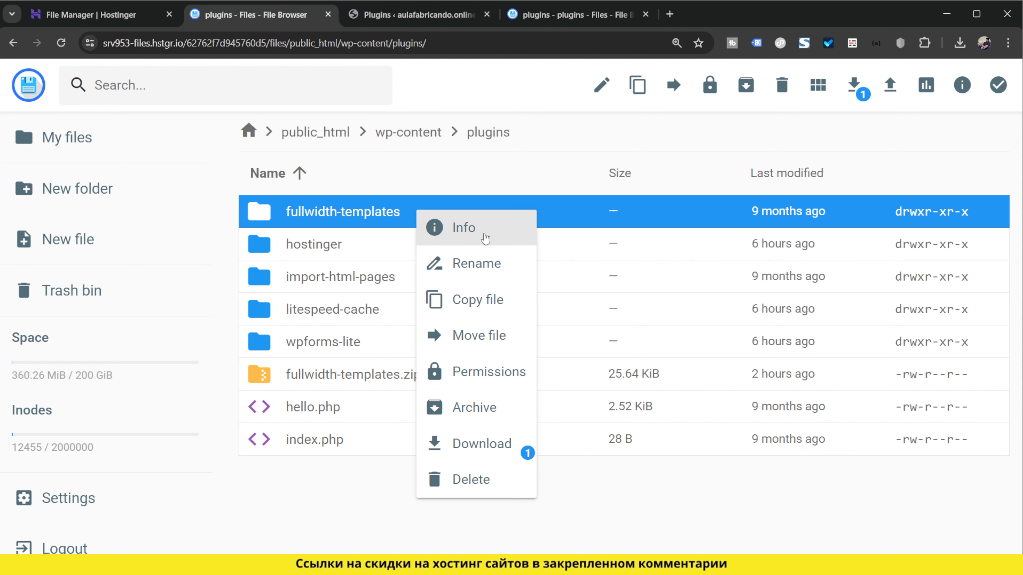
left_click(496, 267)
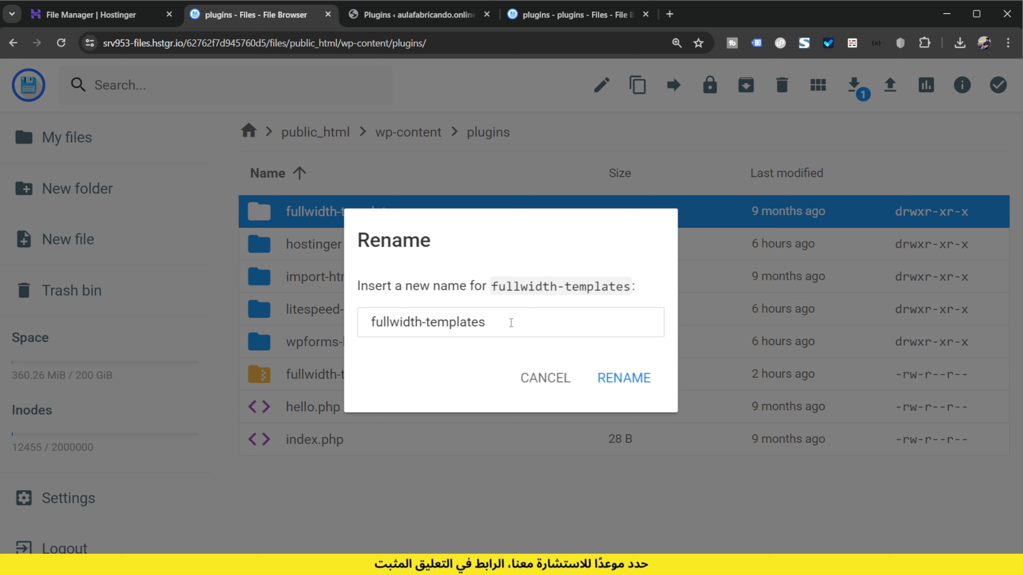
type("_")
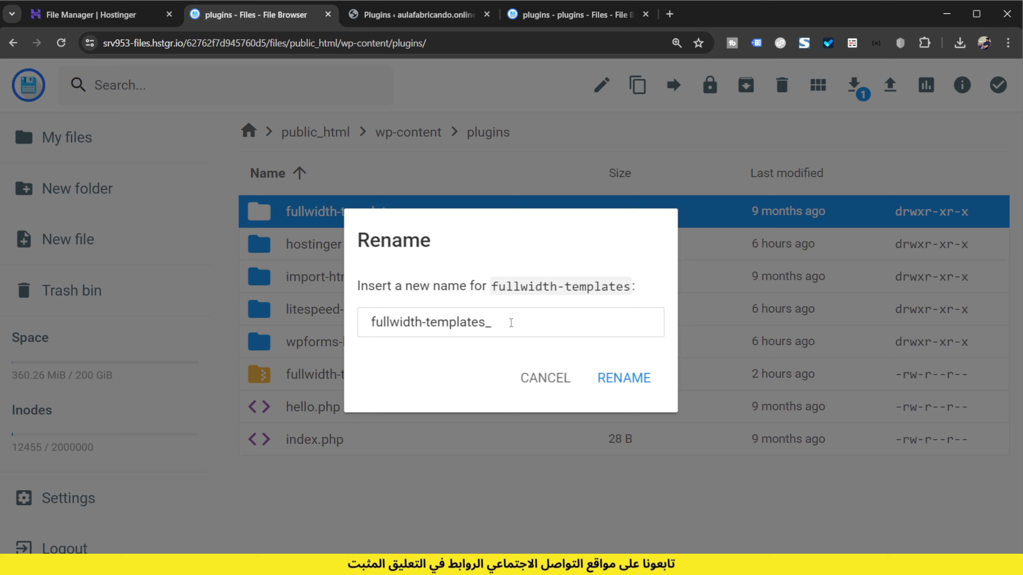
left_click(626, 388)
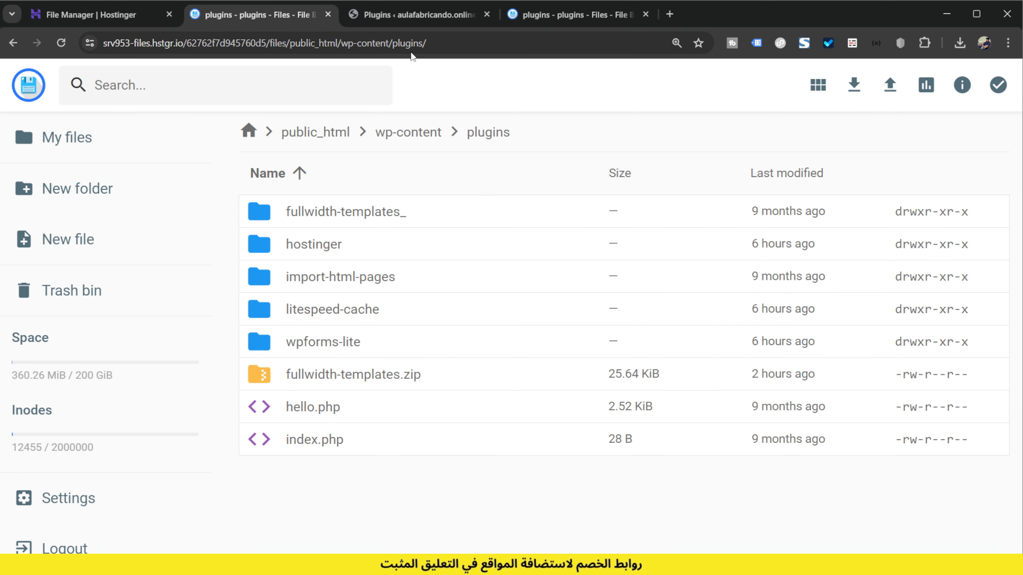
Reload the WordPress Plugins page and check the Fullwidth Page Templates status against the folders in File Manager.
left_click(403, 23)
key("F5")
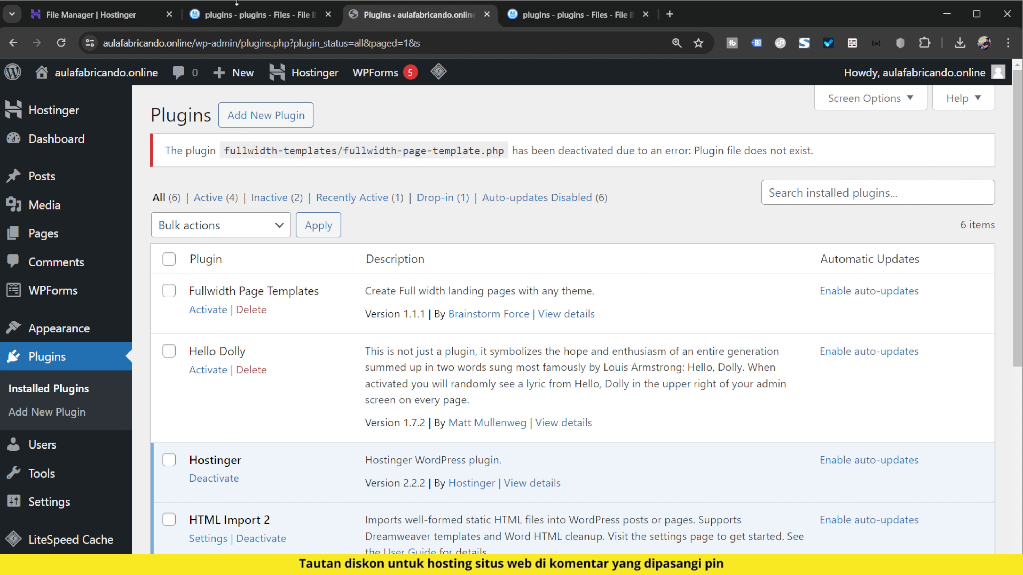
left_click(237, 4)
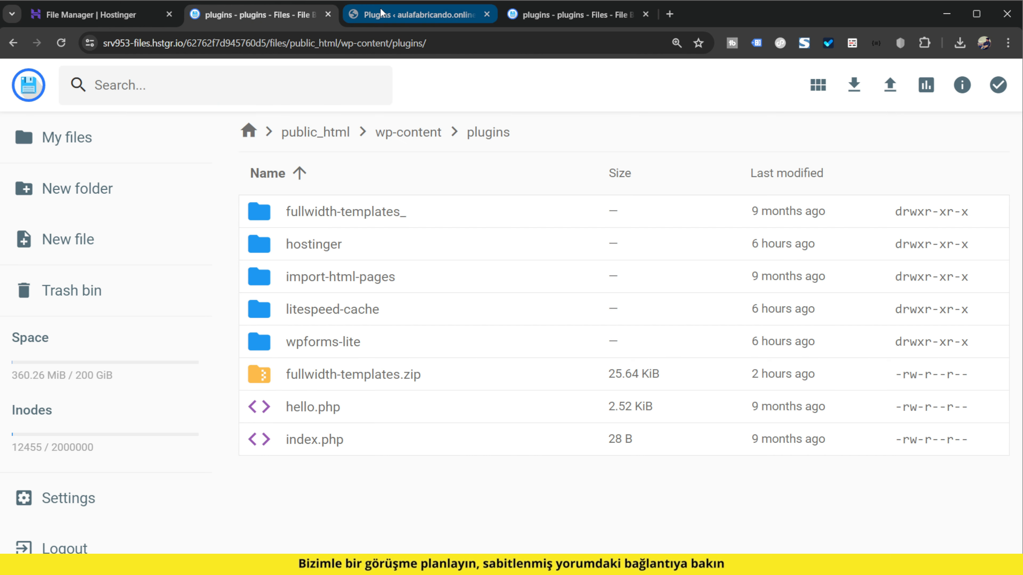
left_click(398, 243)
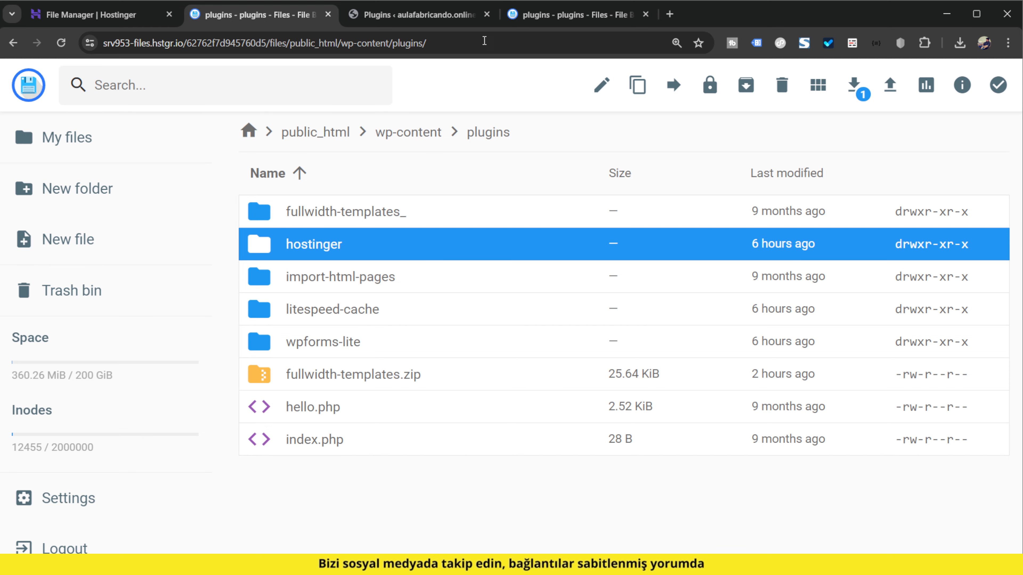
left_click(475, 14)
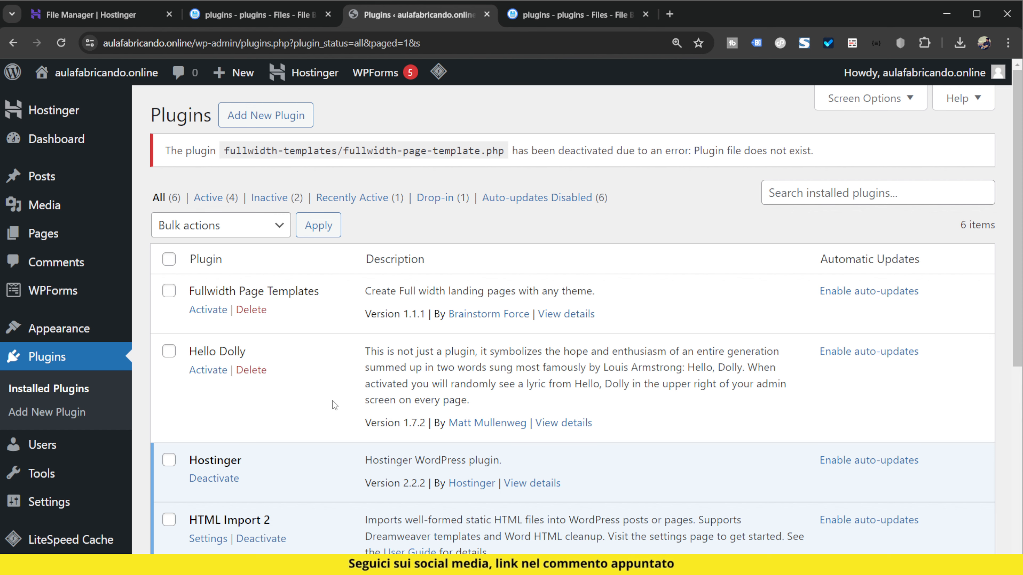
Rename the fullwidth-templates_ folder in the plugins directory back to fullwidth-templates.
left_click(272, 24)
left_click(401, 213)
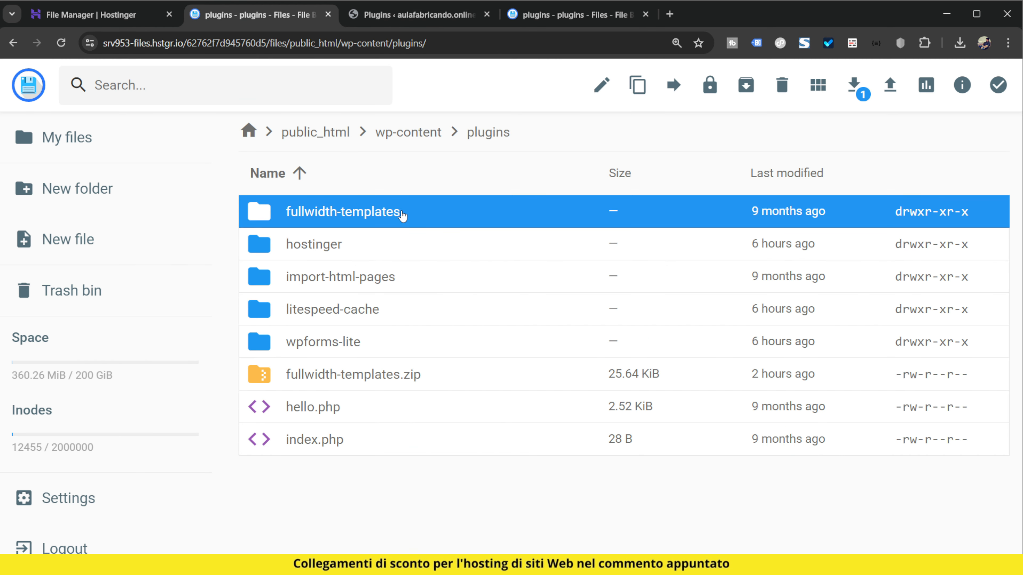
right_click(400, 213)
left_click(477, 263)
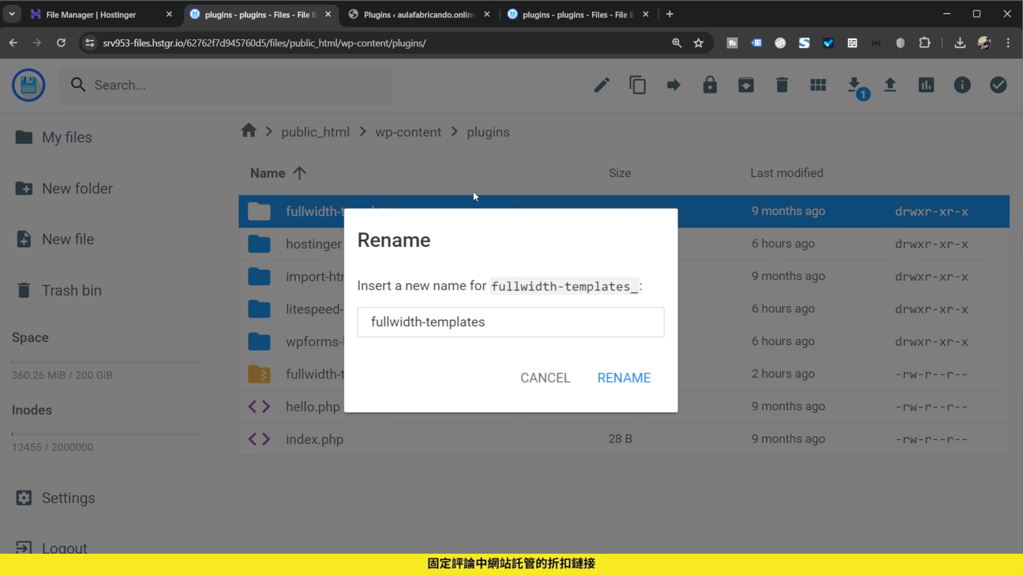
left_click(650, 382)
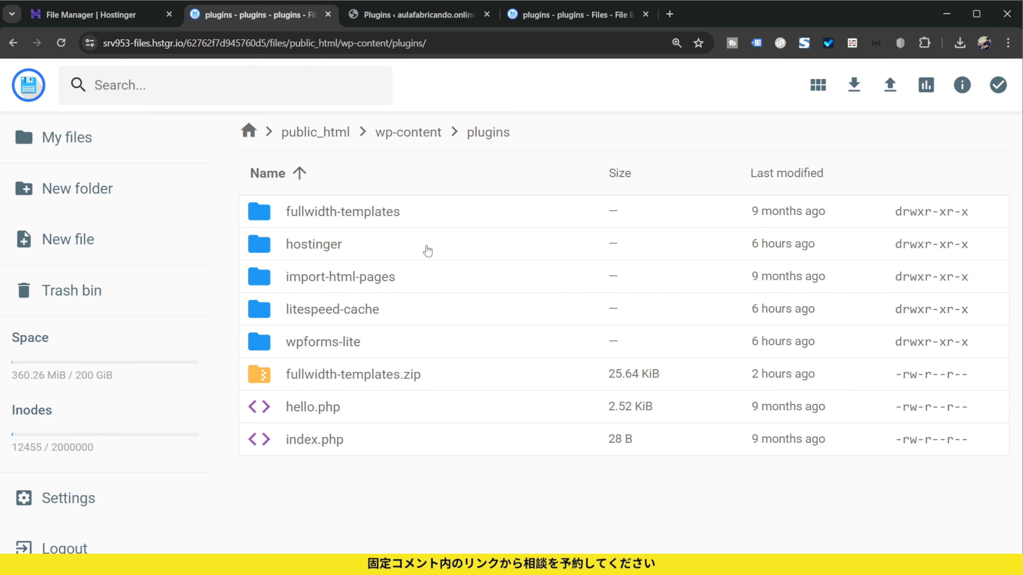
Reload the WordPress Plugins page and activate the Fullwidth Page Templates plugin.
left_click(415, 14)
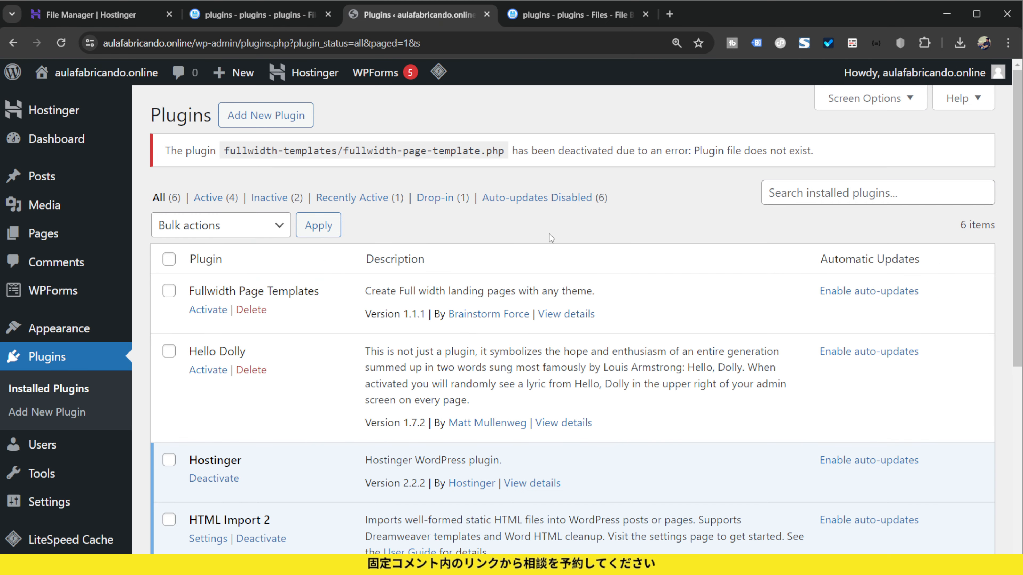
key("F5")
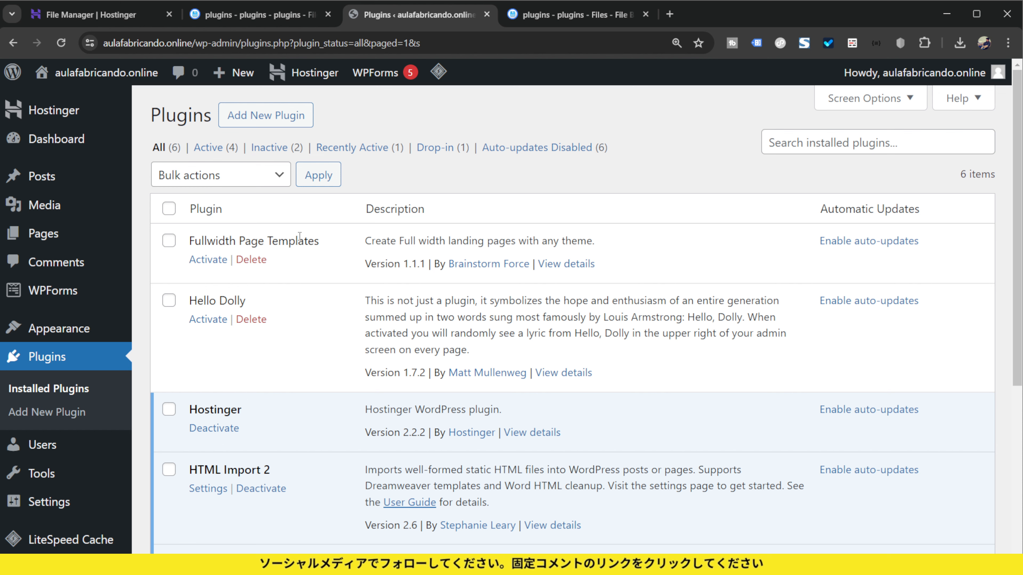
left_click(207, 260)
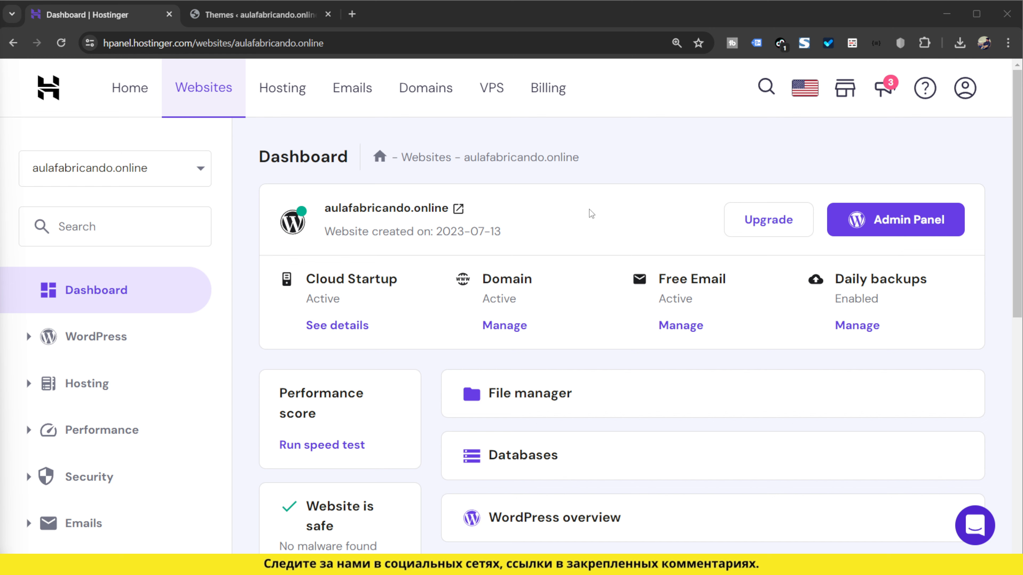
Open the public_html folder of aulafabricando.online through hPanel's site-specific File Manager.
scroll(160, 382, "down", 10)
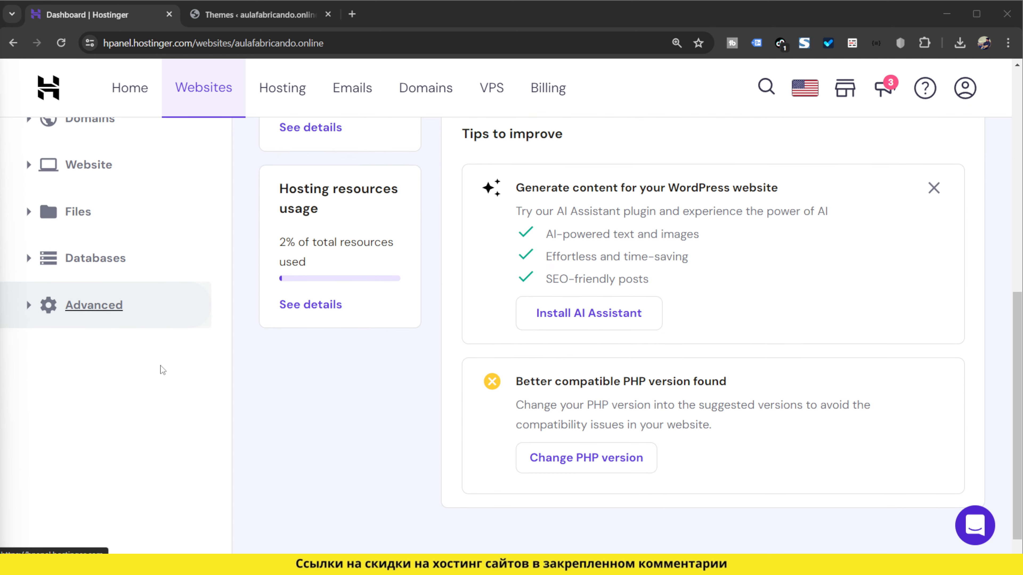
left_click(125, 193)
left_click(123, 234)
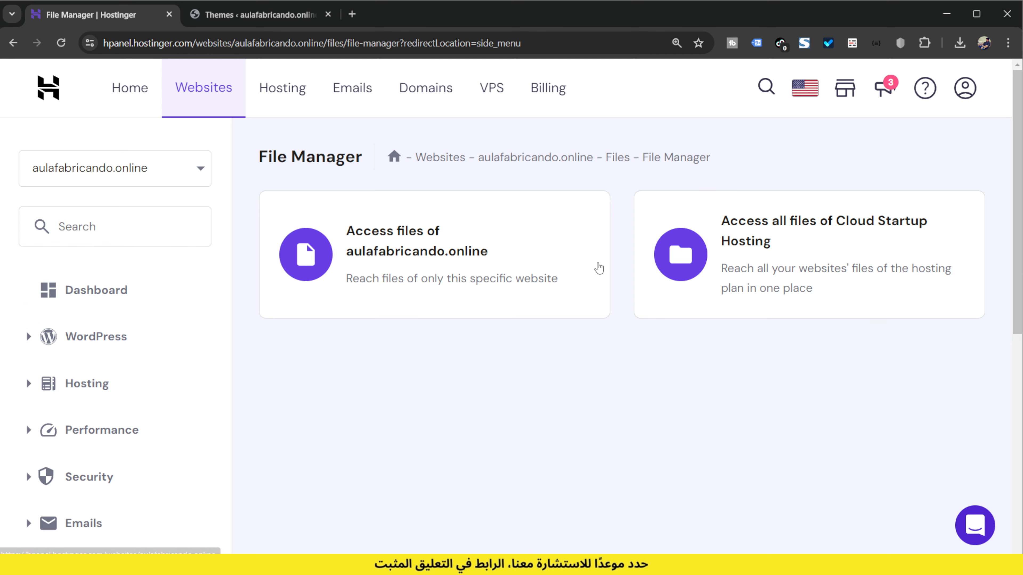
left_click(603, 314)
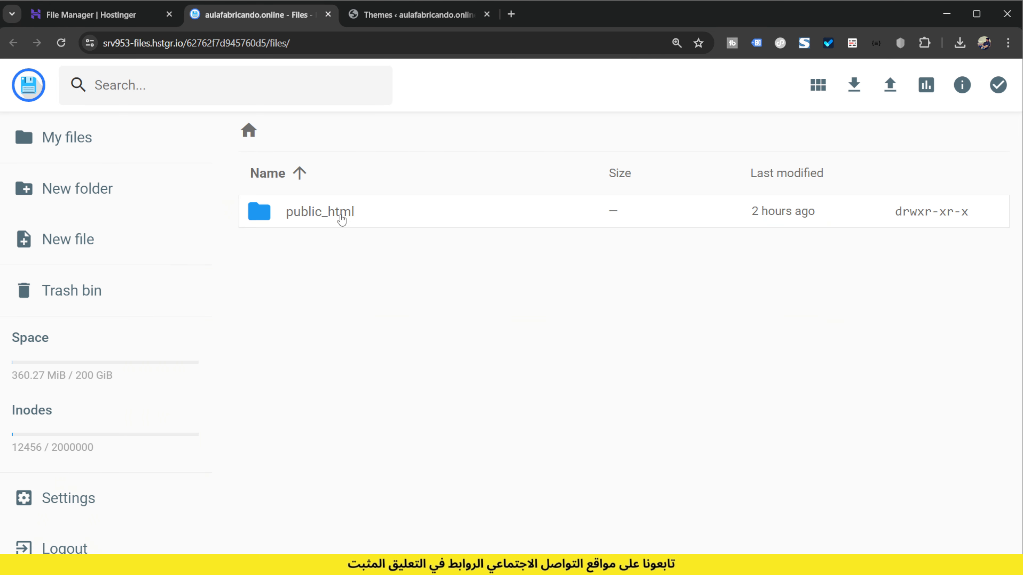
double_click(350, 219)
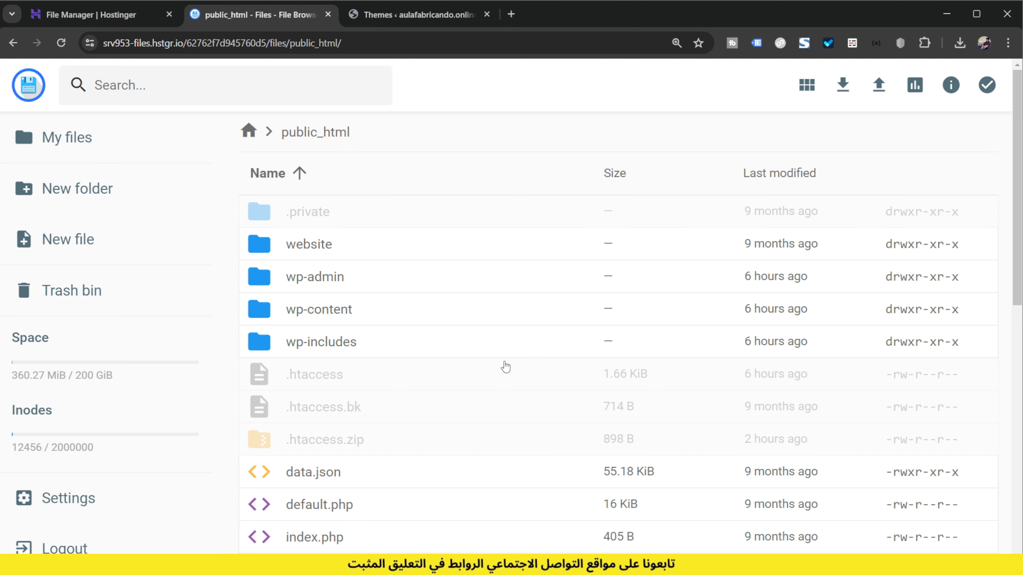
Open the wp-config.php file from public_html in the file editor.
scroll(438, 380, "down", 1)
scroll(437, 380, "down", 3)
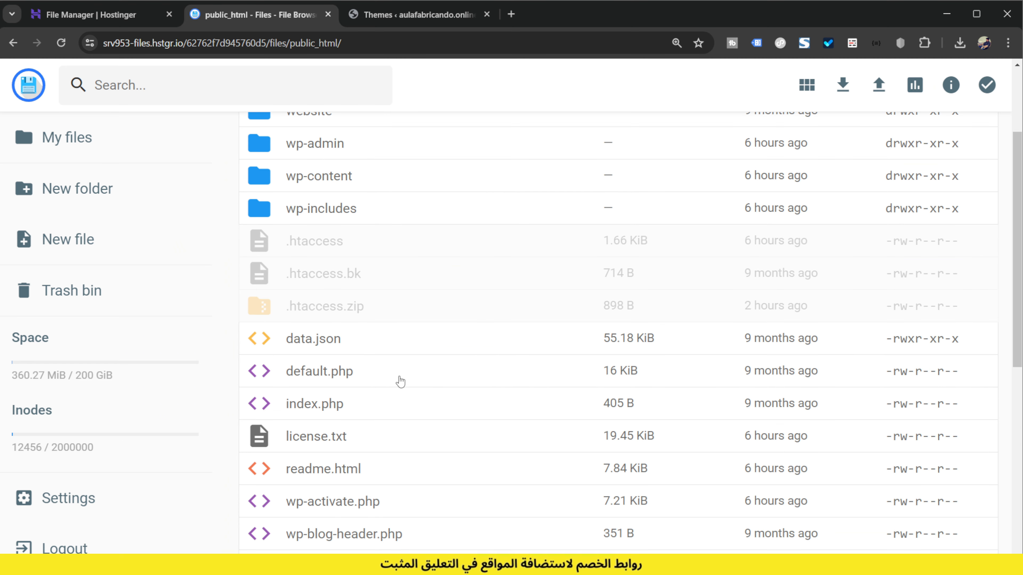
scroll(404, 399, "down", 3)
scroll(405, 399, "down", 2)
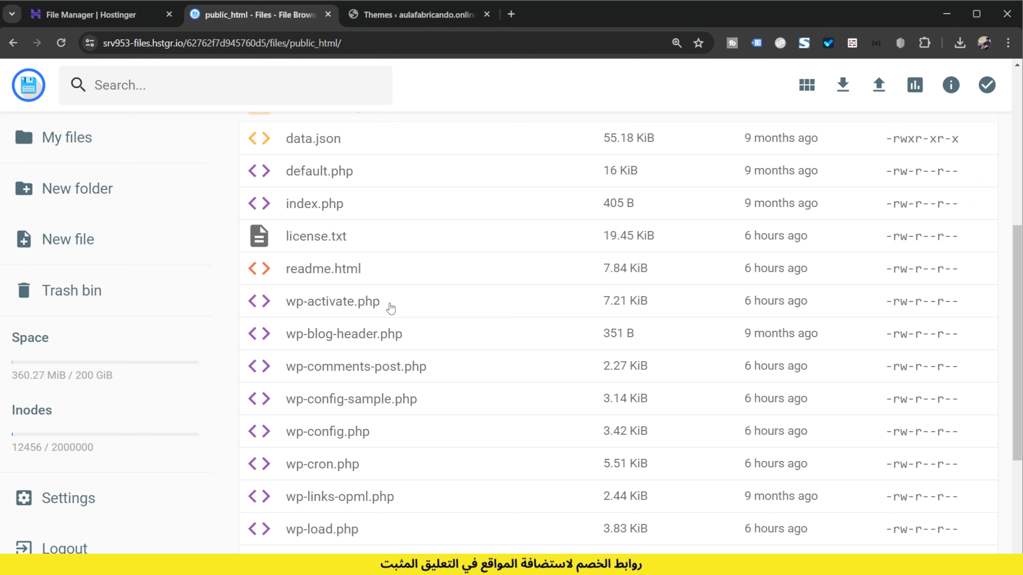
left_click(379, 434)
double_click(379, 434)
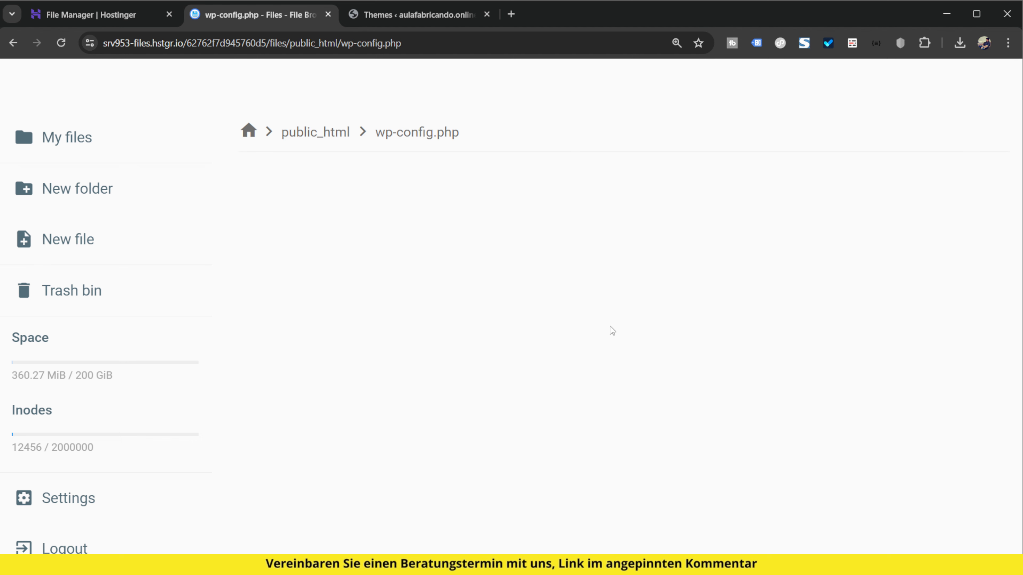
Add defines below the ABSPATH block in wp-config.php setting WP_DEBUG to true, WP_DEBUG_DISPLAY to false and WP_DEBUG_LOG to true, followed by a blank line.
scroll(385, 241, "down", 15)
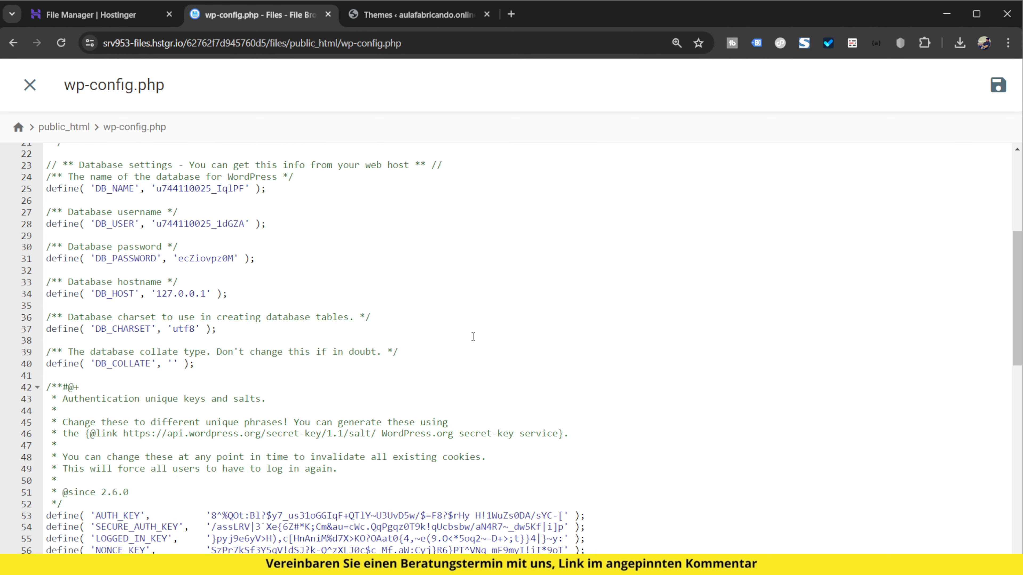
scroll(473, 332, "down", 4)
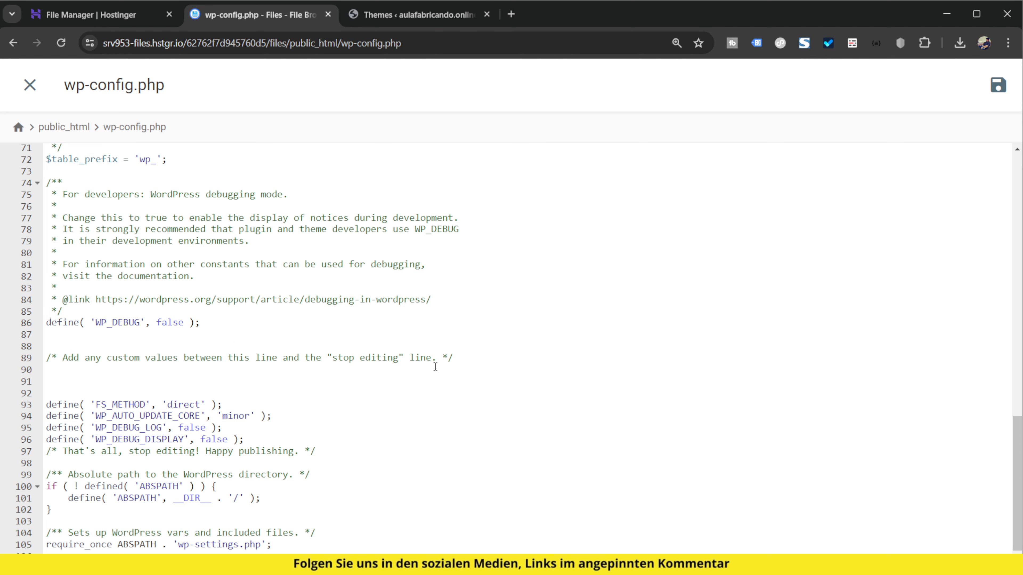
left_click(114, 519)
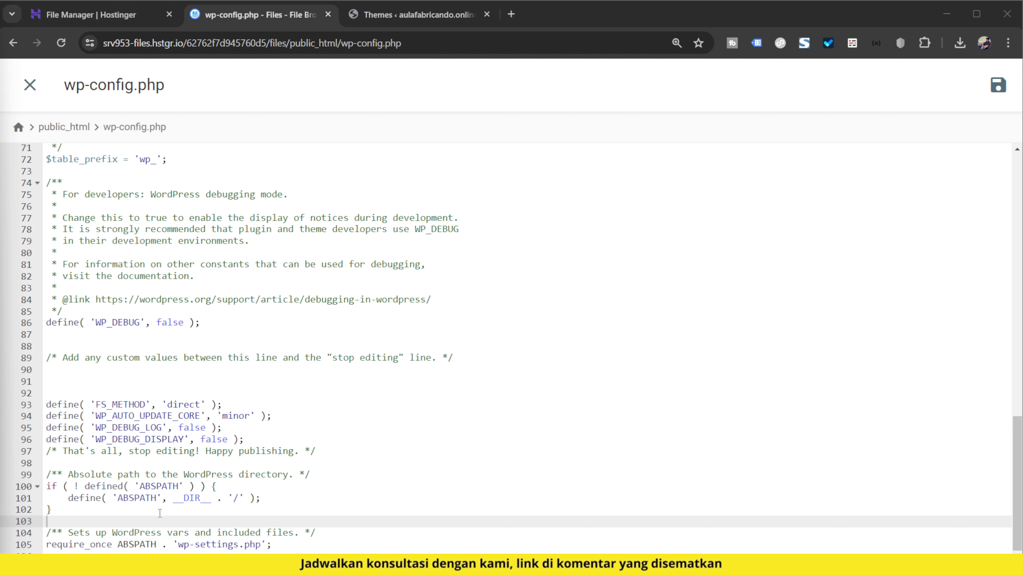
type("define( 'WP_DEBUG', true ); define( 'WP_DEBUG_DISPLAY', false ); define( 'WP_DEBUG_LOG', true );")
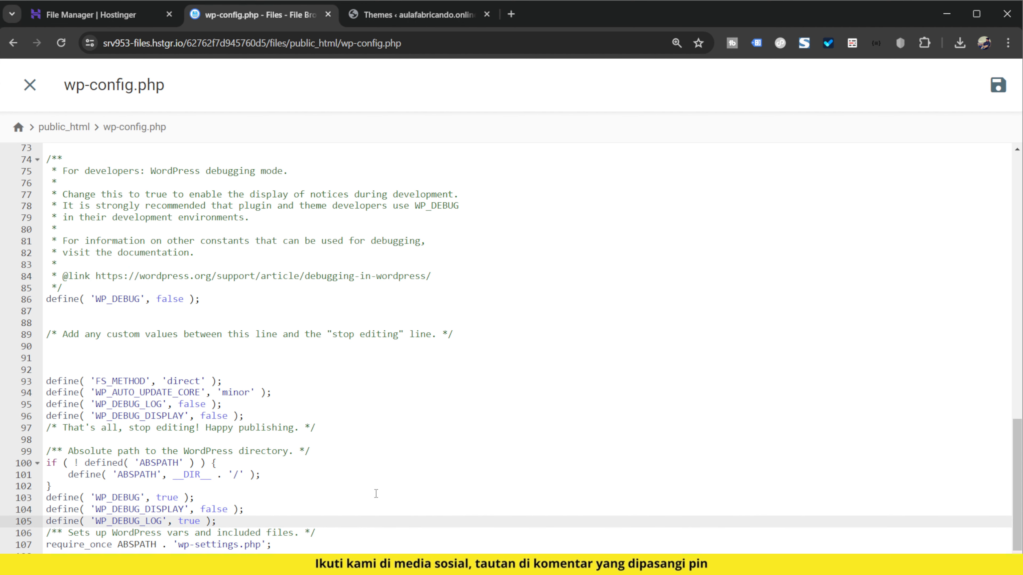
key("Return")
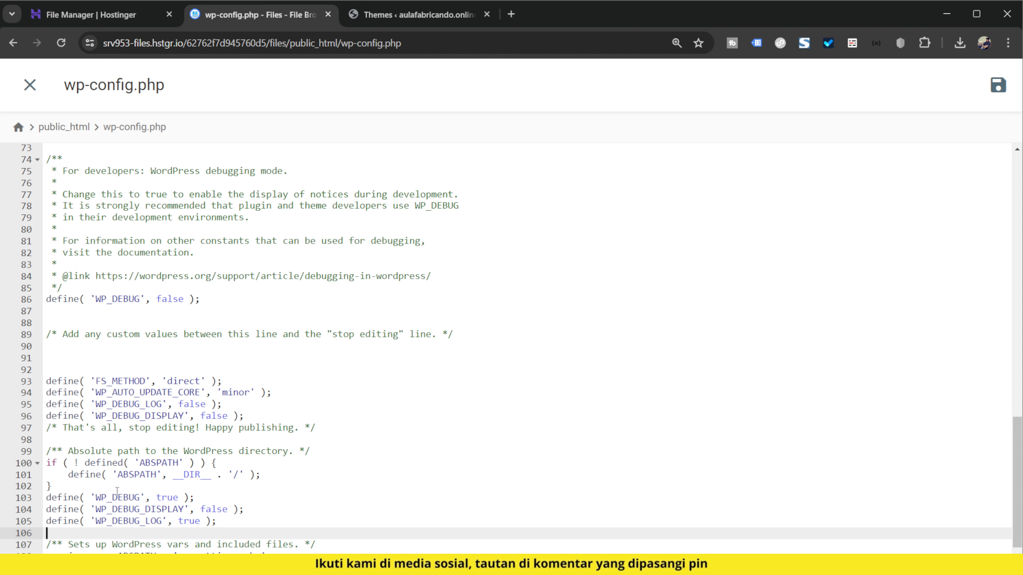
Insert a blank line between the ABSPATH block's closing brace and the new WP_DEBUG define.
key("ctrl+plus")
key("ctrl+plus")
key("ctrl+plus")
scroll(237, 426, "down", 5)
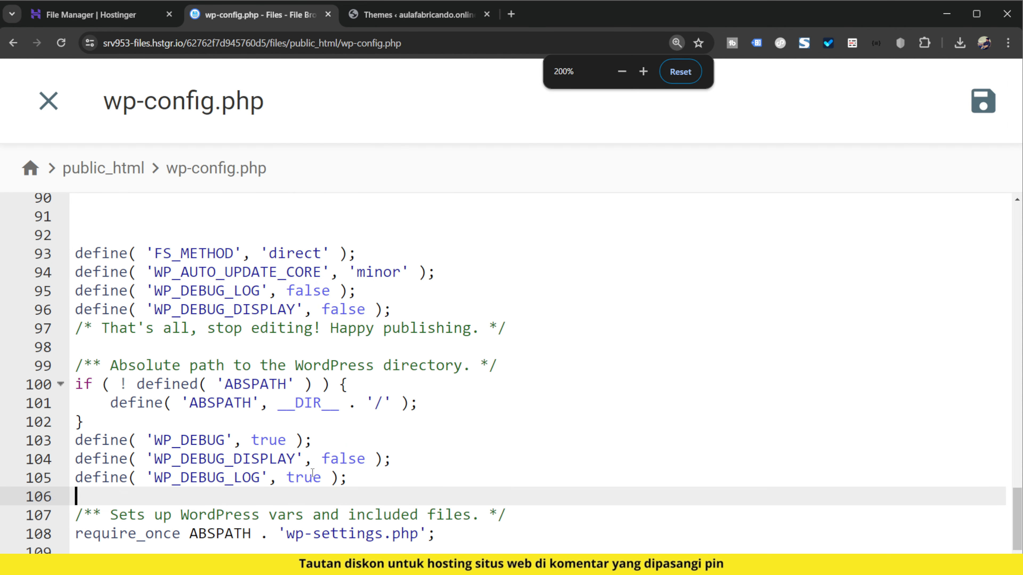
left_click(235, 426)
key("Return")
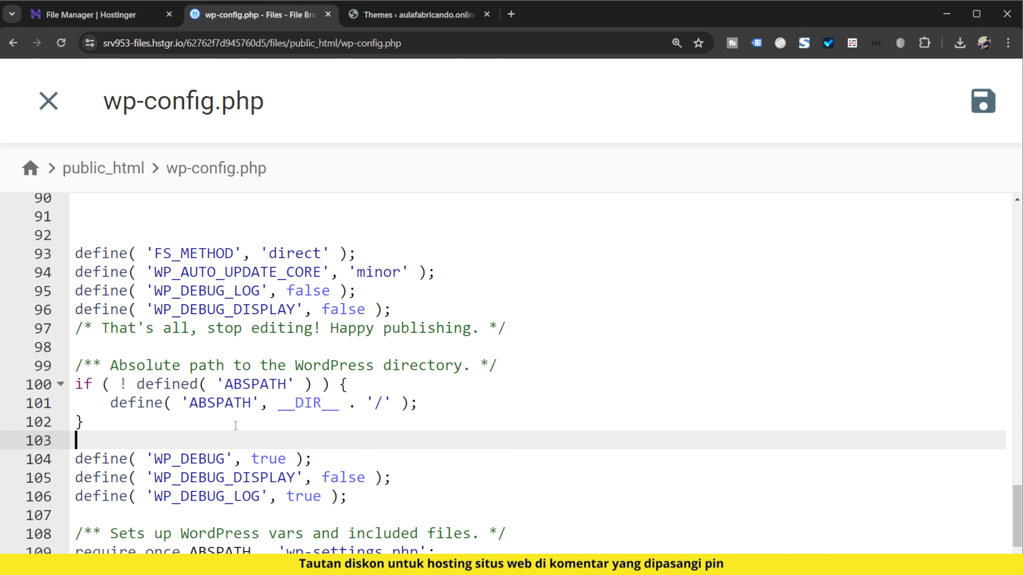
scroll(203, 415, "down", 1)
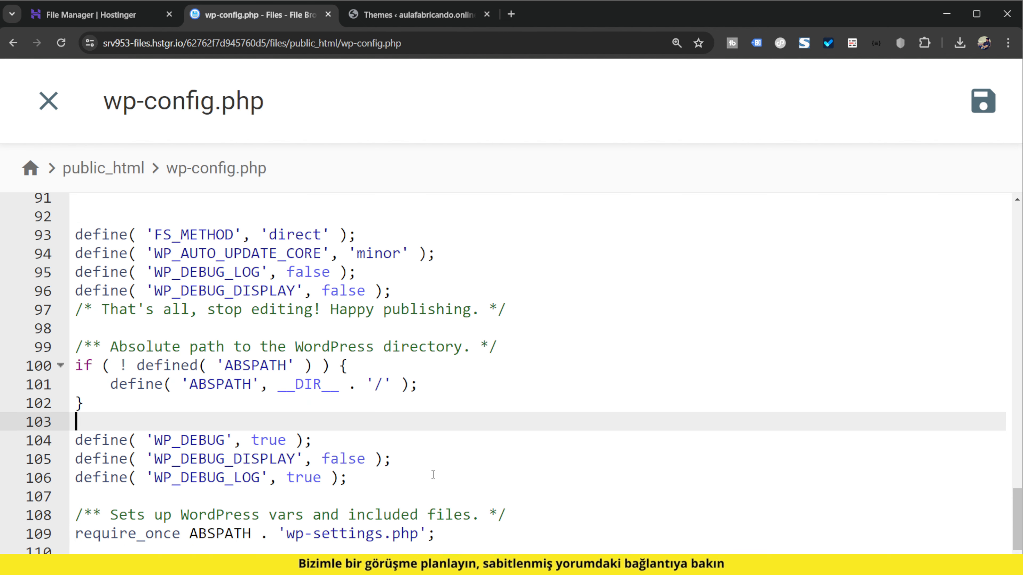
Save wp-config.php and close it to return to the public_html file listing.
left_click(983, 100)
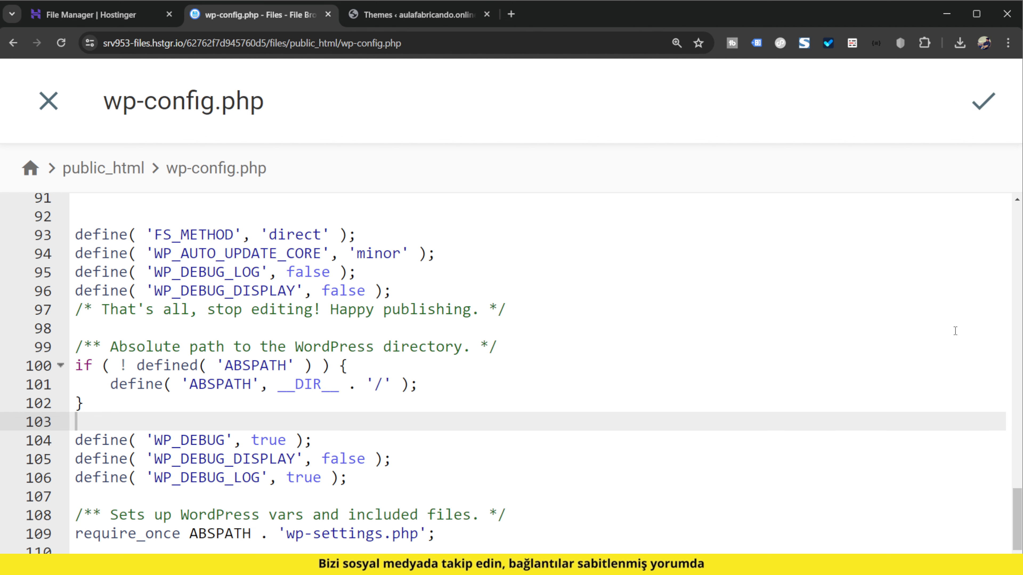
left_click(48, 101)
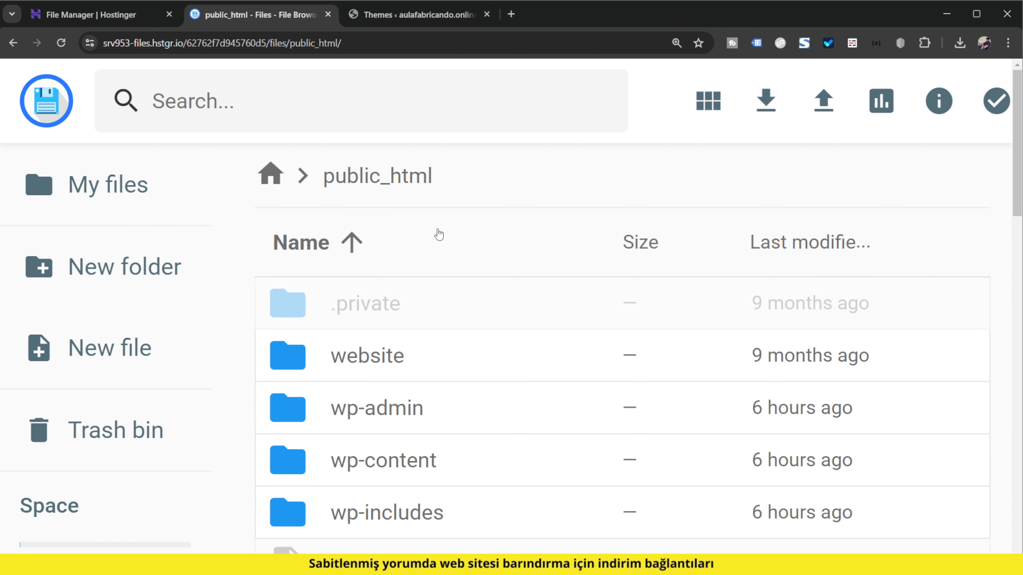
key("ctrl+minus")
key("ctrl+minus")
key("ctrl+minus")
key("ctrl+plus")
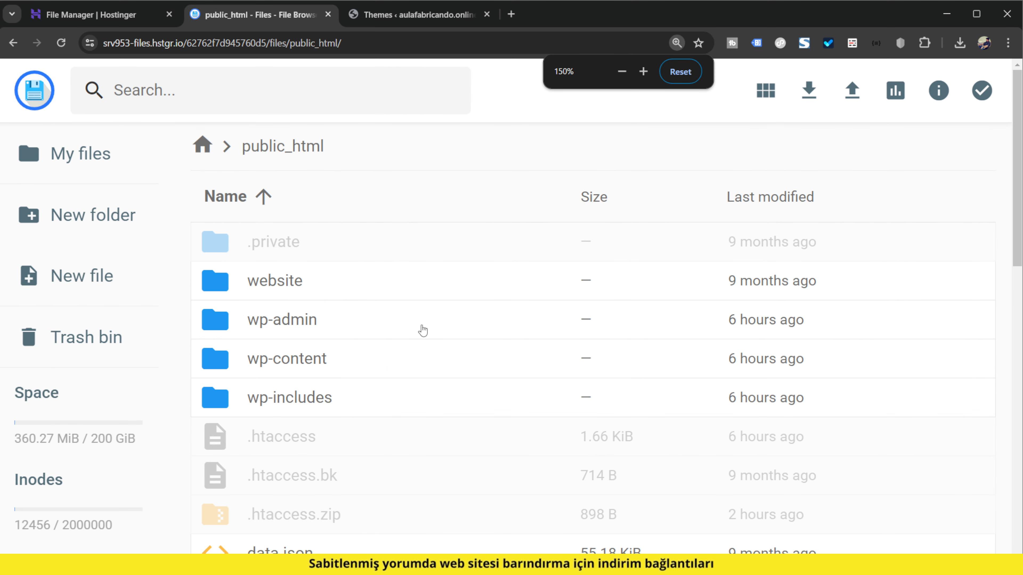
Open the wp-content folder inside public_html and look through its contents for a debug log file.
double_click(330, 366)
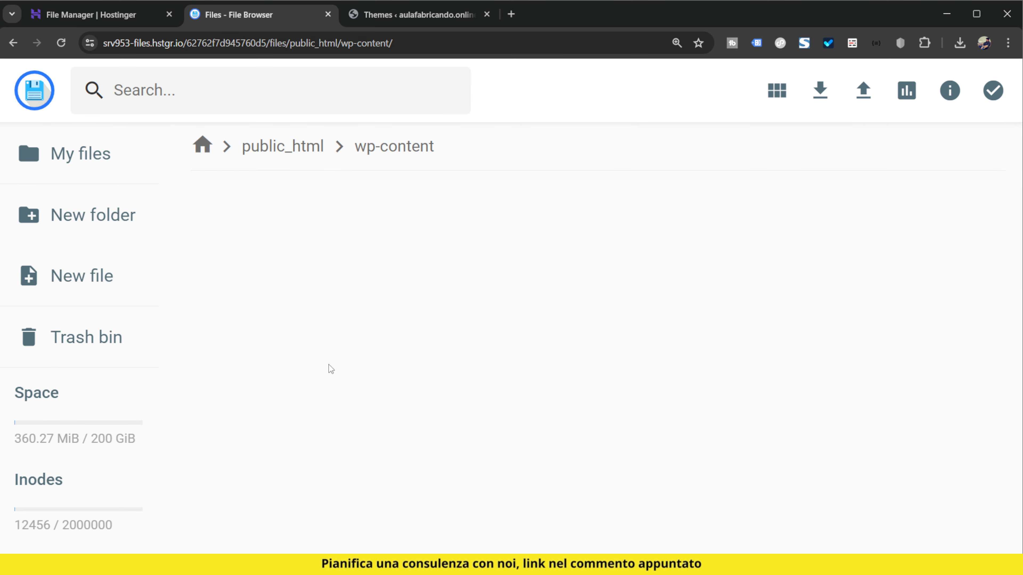
scroll(594, 326, "down", 2)
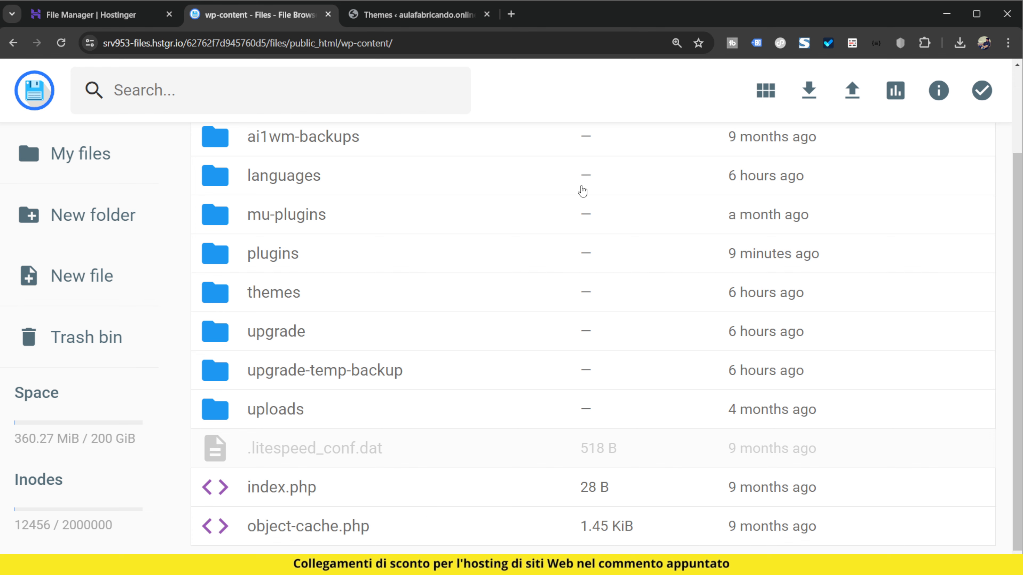
Reload the WordPress Themes page, return to the wp-content folder and check its listing again for a debug log file.
left_click(407, 16)
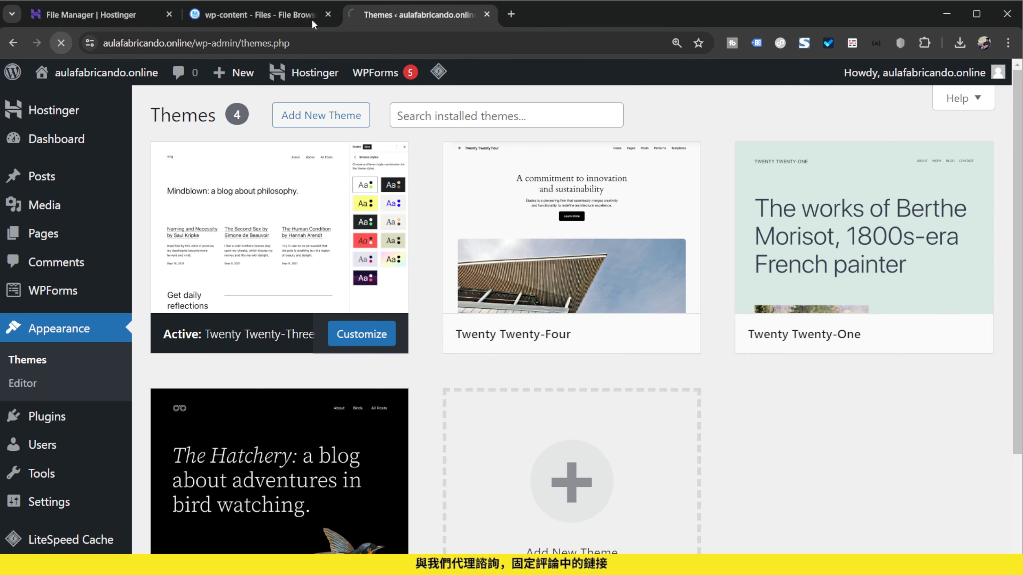
left_click(284, 18)
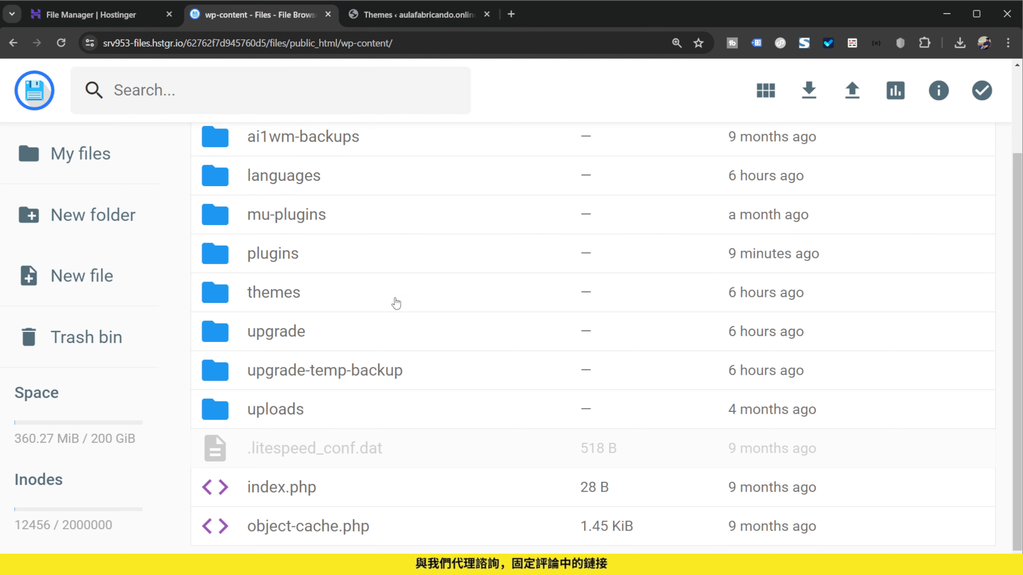
scroll(620, 184, "up", 3)
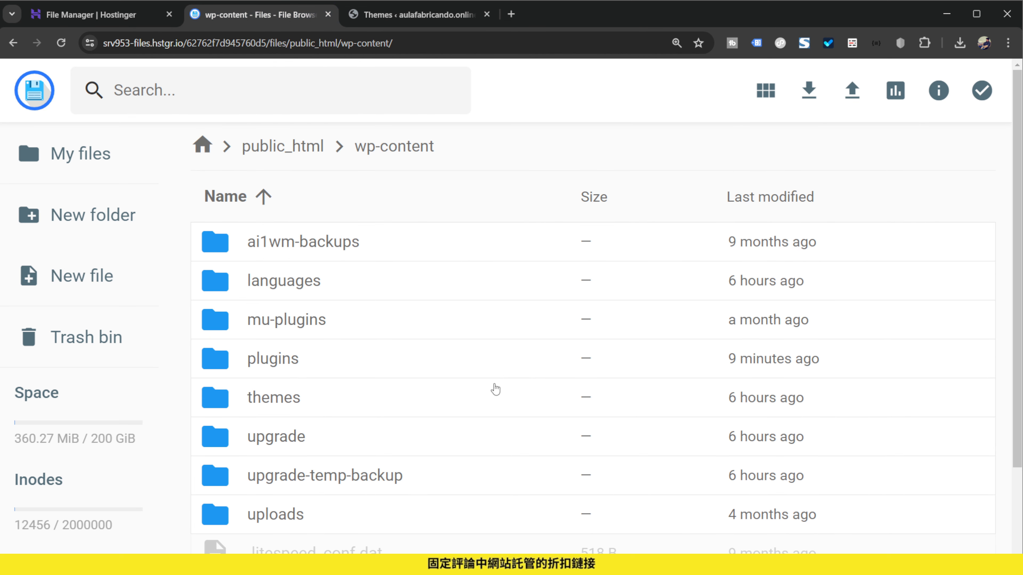
scroll(498, 389, "down", 3)
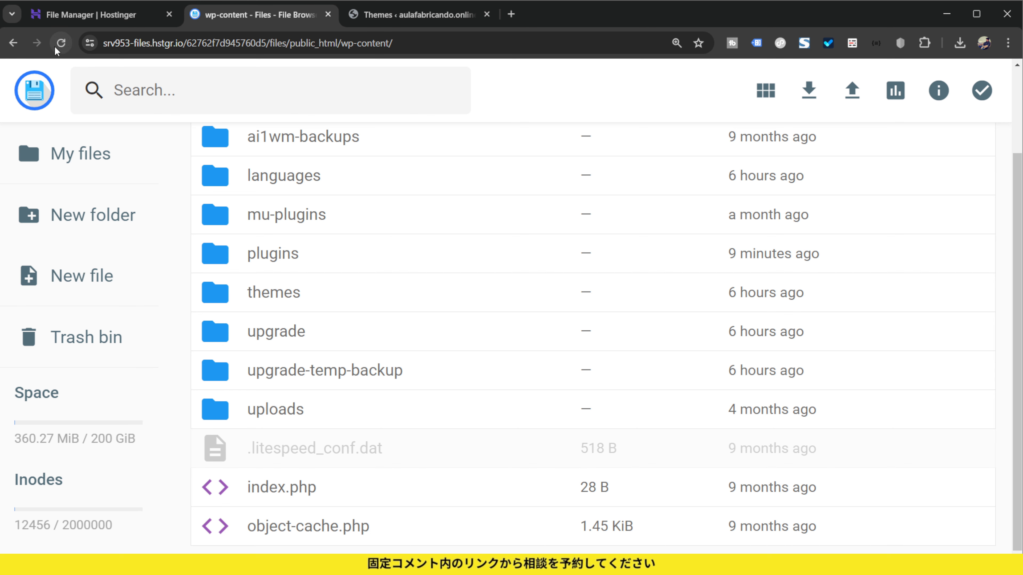
scroll(600, 361, "up", 3)
scroll(597, 382, "down", 2)
scroll(598, 382, "down", 1)
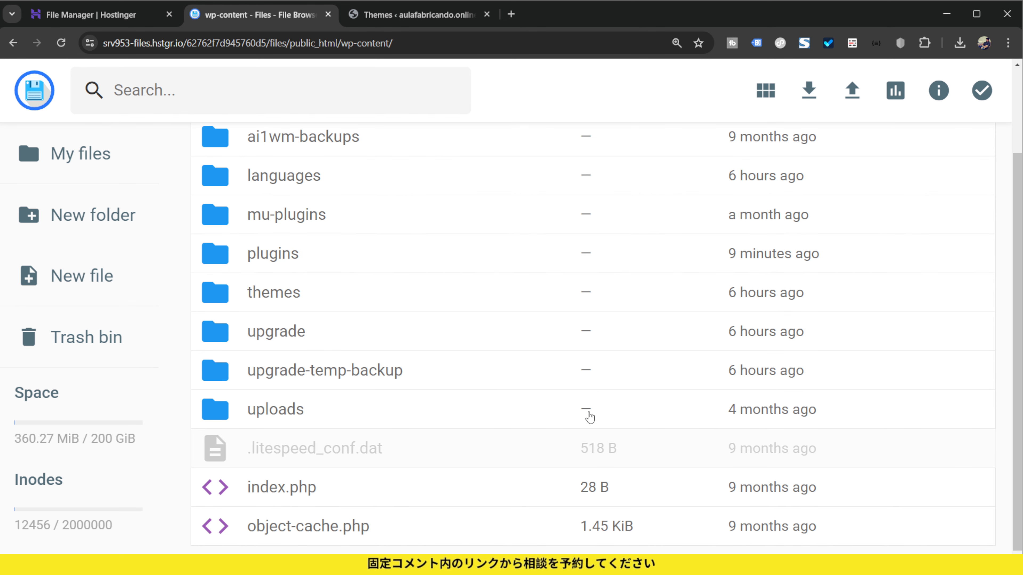